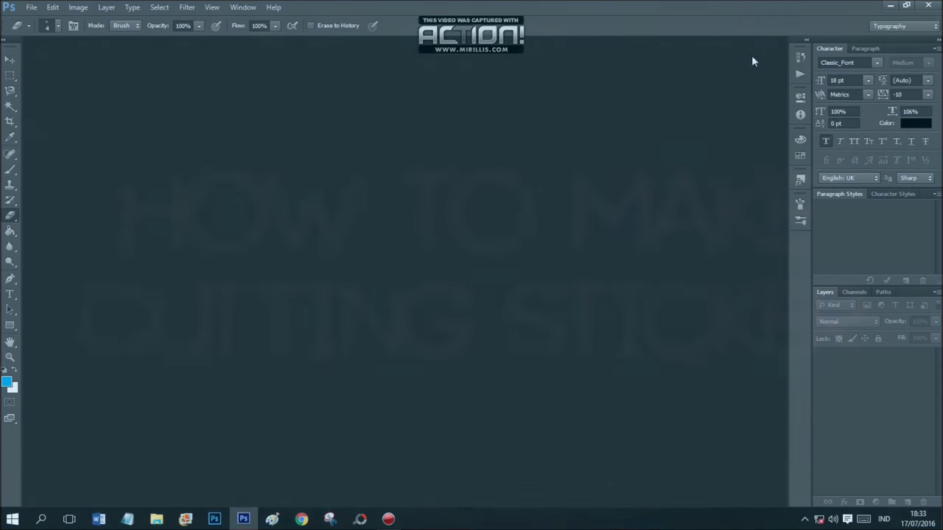
- Open the New document dialog from the File menu
left_click(29, 8)
left_click(43, 19)
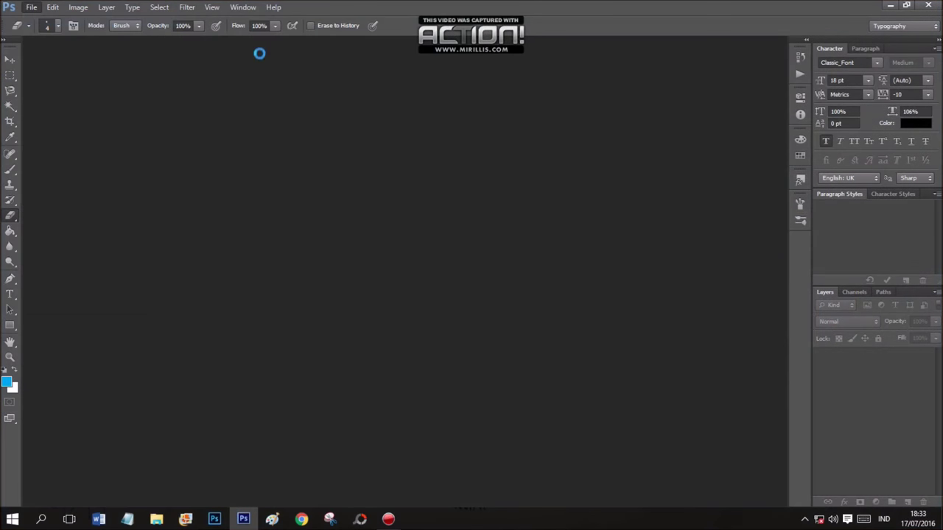
- Create the blank document and add an empty transparent layer above Background
left_click(531, 103)
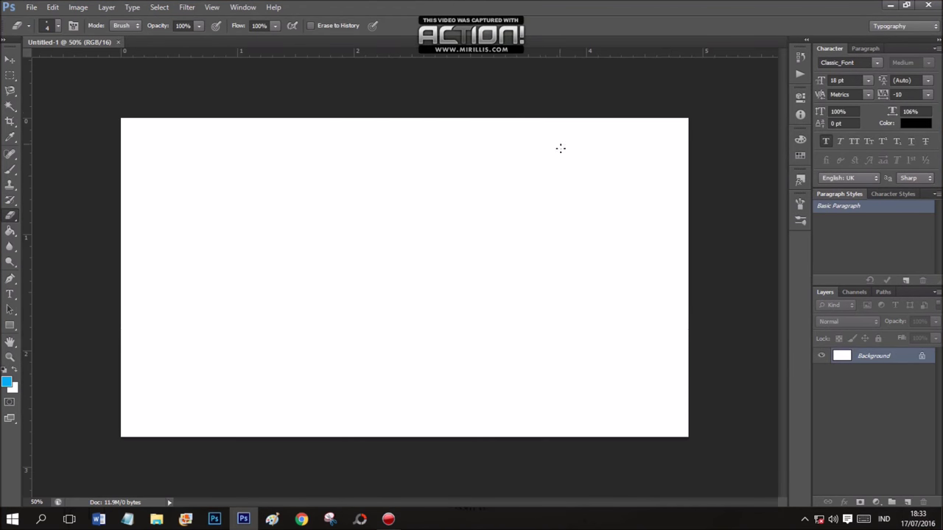
key("ctrl+j")
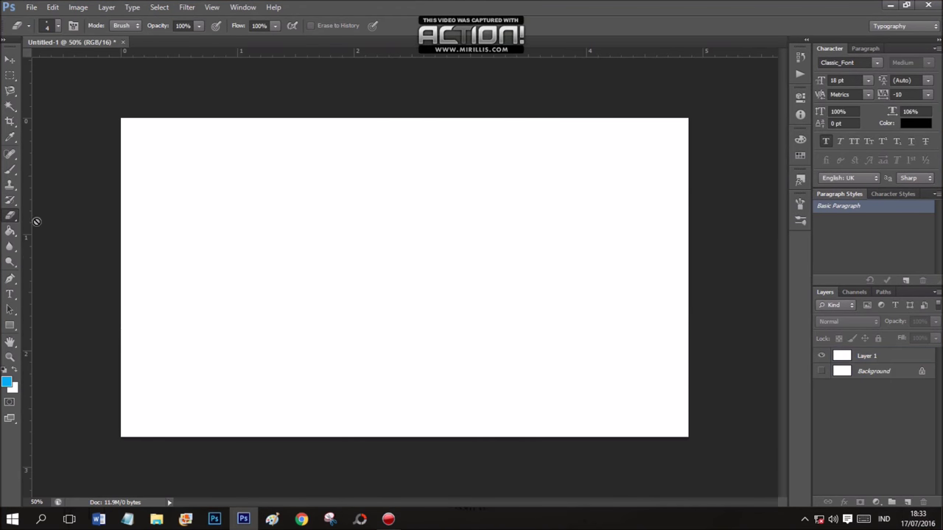
left_click(862, 356)
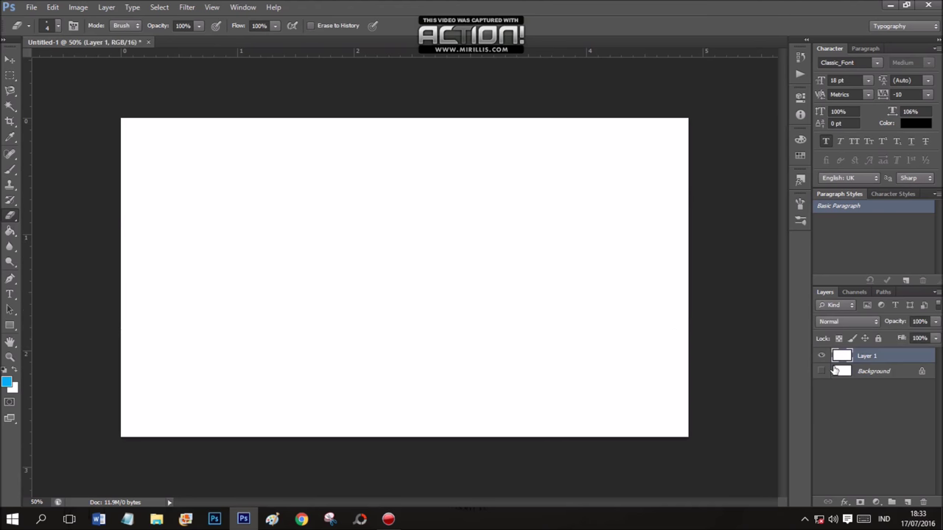
key("Delete")
left_click(892, 502)
key("ctrl+z")
left_click(906, 501)
- Type '092' on the canvas in the Demonized font and commit it
left_click(9, 293)
left_click(270, 271)
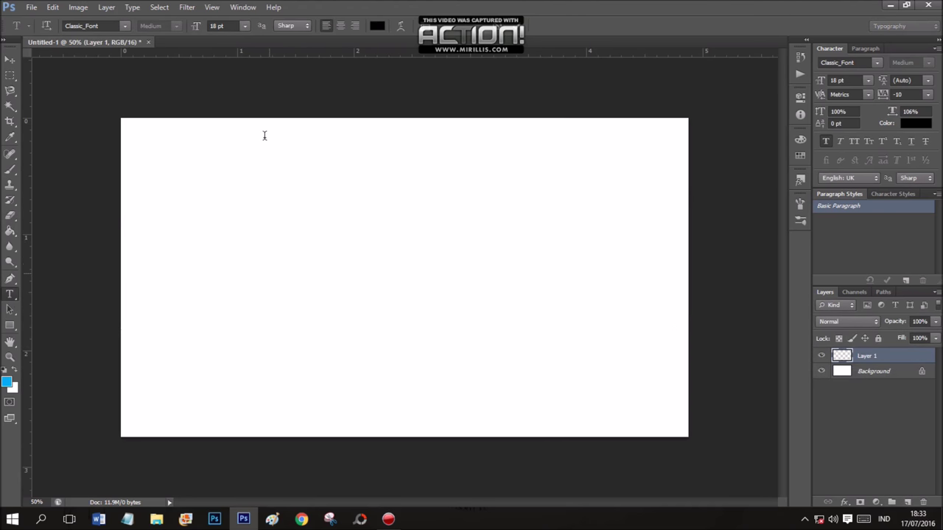
left_click(125, 26)
mouse_move(255, 151)
left_mouse_down()
mouse_move(243, 189)
mouse_move(233, 166)
left_mouse_up()
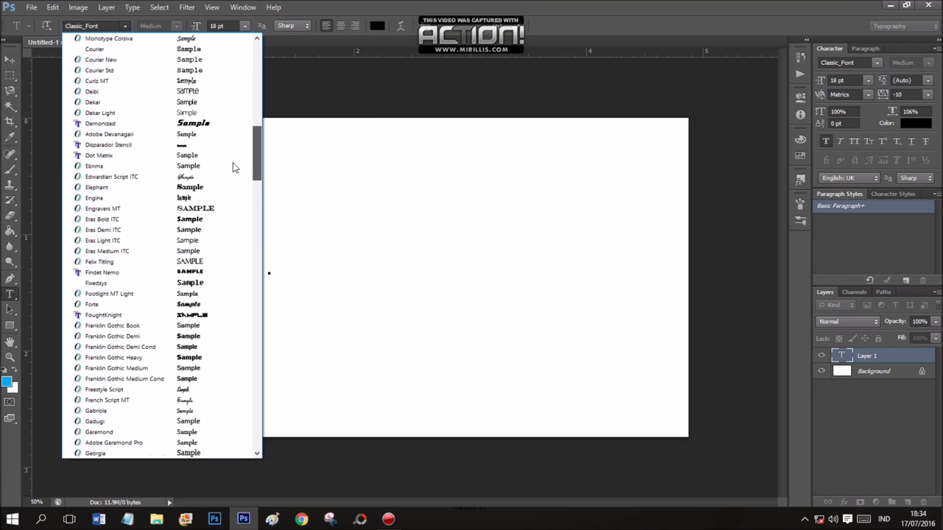
left_click(159, 123)
type("092")
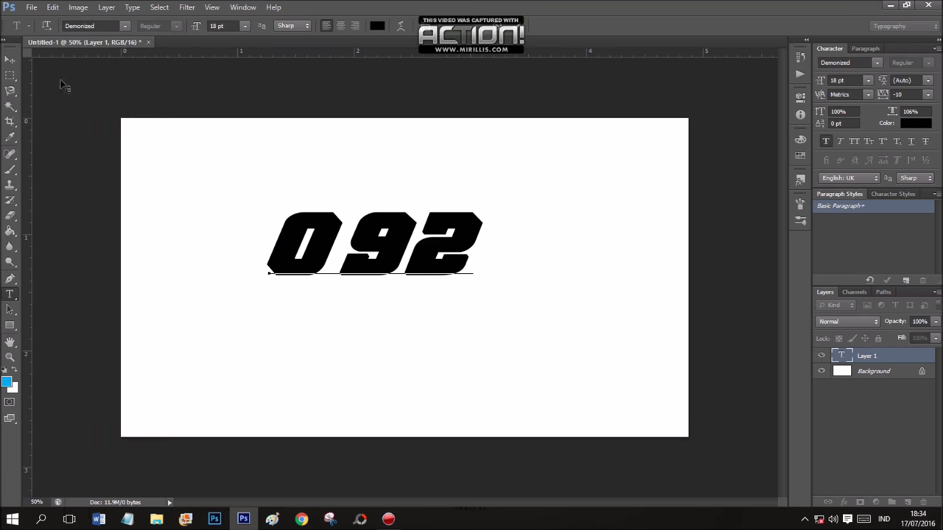
left_click(10, 61)
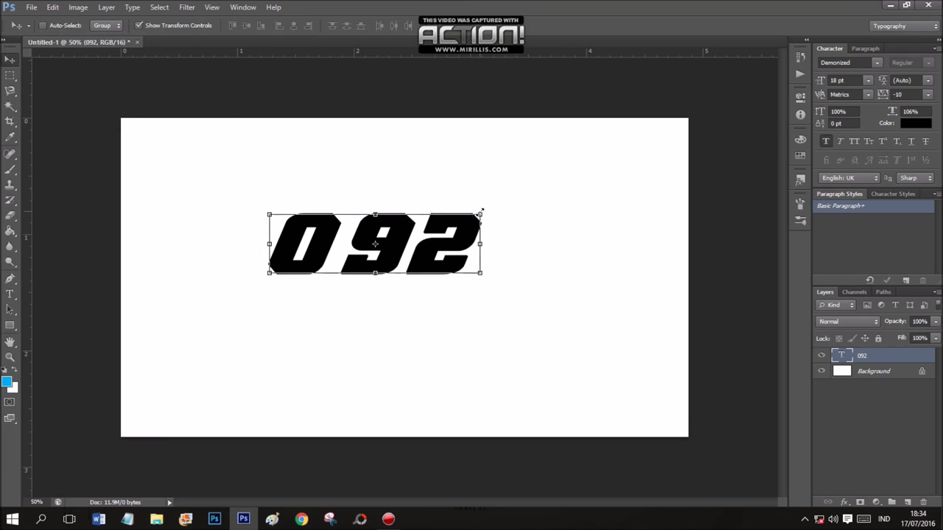
- Scale the 092 text to about double size, reposition it and stretch it taller
key("ctrl+t")
left_click_drag(484, 204, 689, 119)
left_click_drag(578, 194, 511, 299)
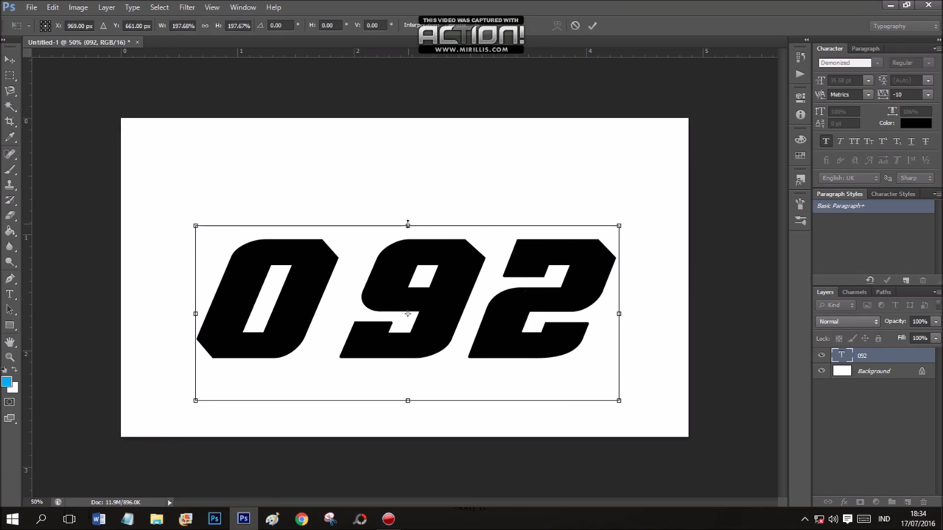
left_click_drag(407, 224, 404, 197)
left_click(591, 25)
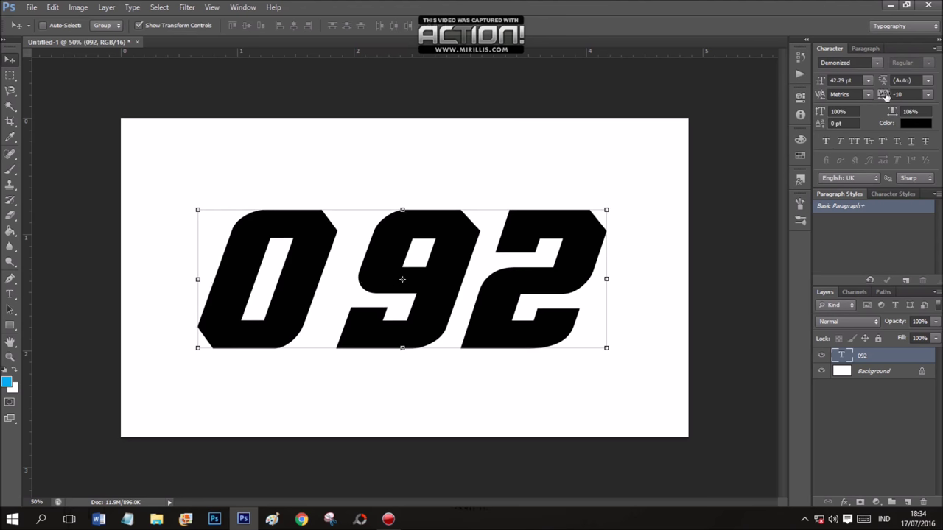
- Tighten the 092 tracking to -90 and stretch the digits to about 108% height
left_click_drag(881, 96, 884, 101)
left_click_drag(530, 232, 542, 226)
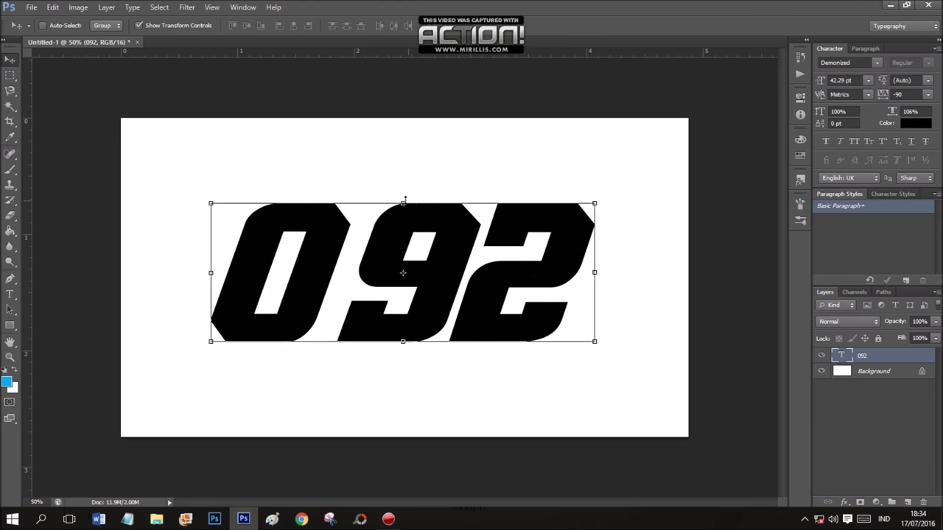
left_click_drag(403, 204, 403, 169)
left_click(591, 26)
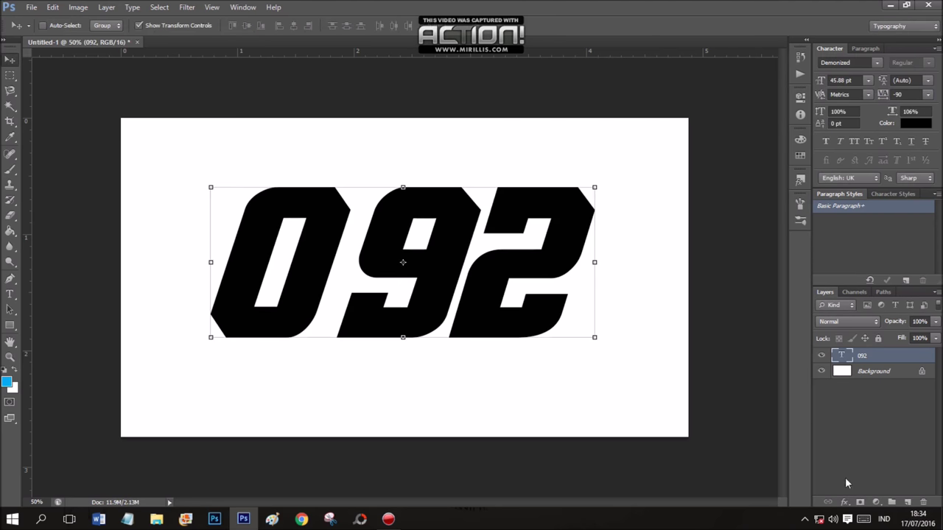
- Apply a gold gradient overlay to the 092 text
left_click(845, 501)
key("Escape")
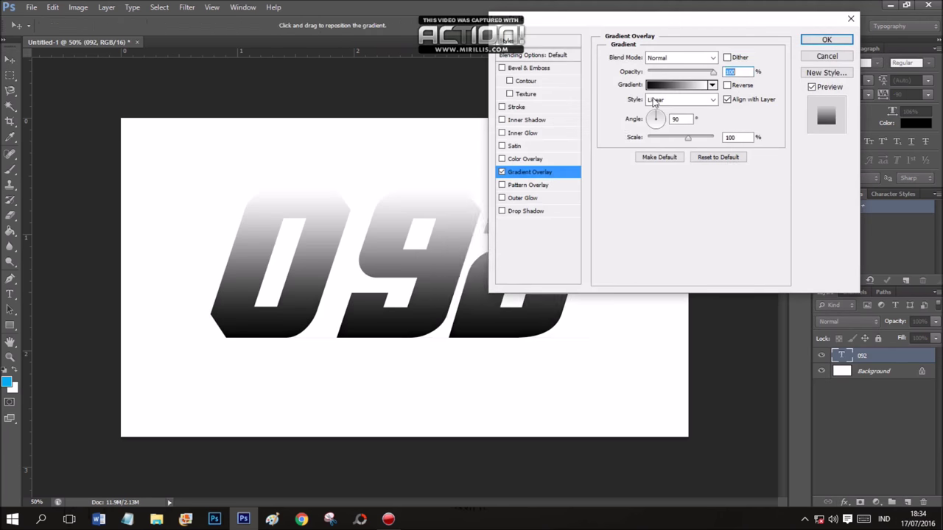
left_click(666, 85)
left_click(637, 85)
left_click(683, 73)
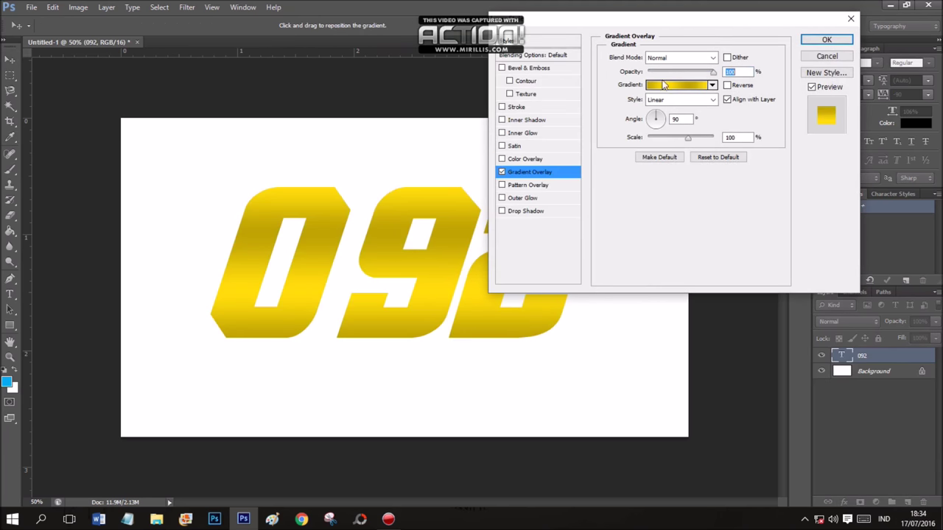
- Add a thin black stroke and a hard drop shadow (size 0, distance ~25) to 092
left_click(516, 106)
left_click_drag(660, 57, 654, 57)
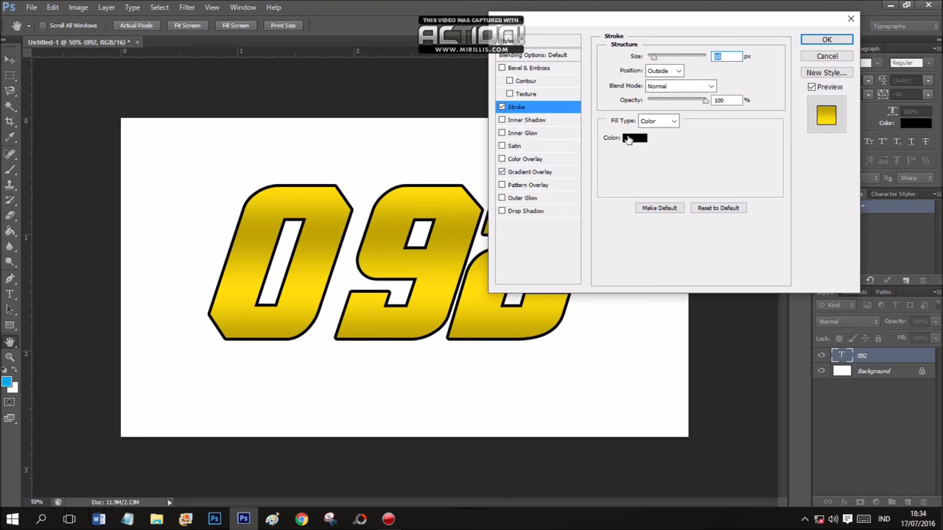
left_click(523, 211)
left_click_drag(666, 134, 633, 136)
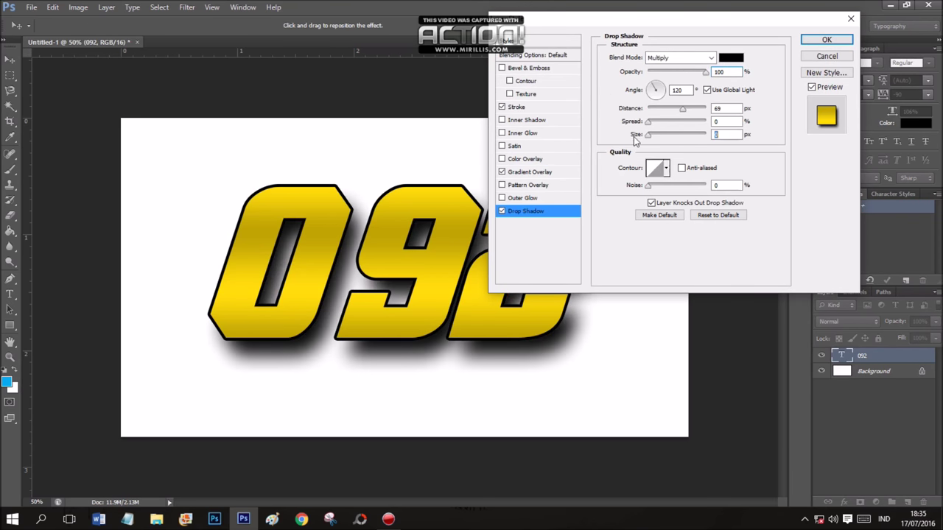
left_click_drag(682, 109, 660, 119)
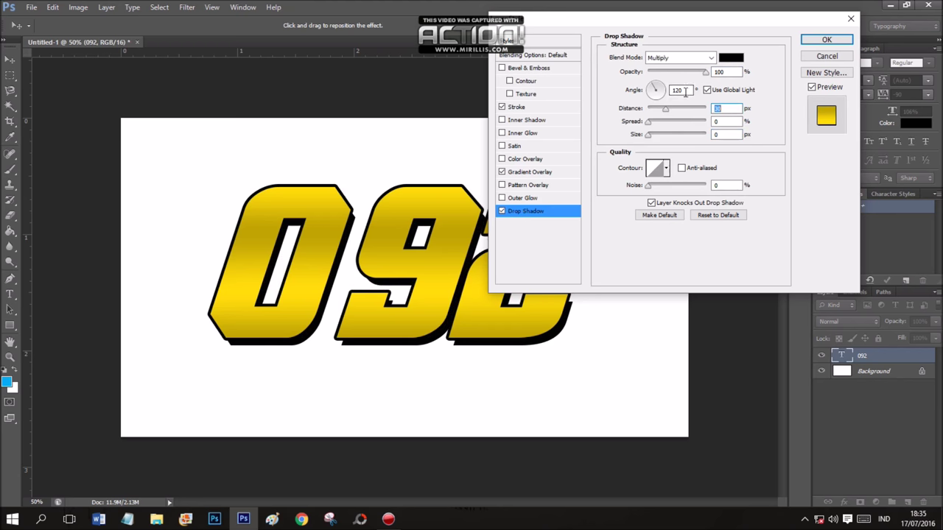
left_click(815, 42)
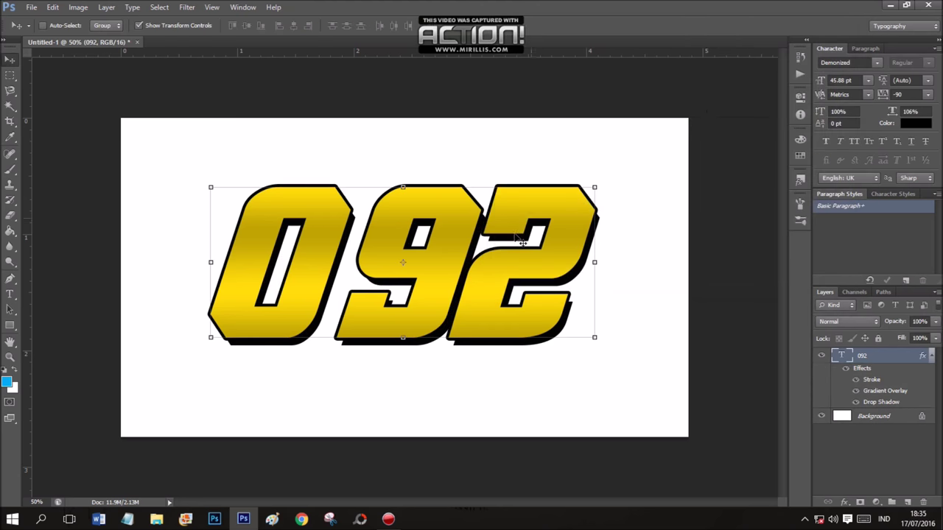
left_click(11, 294)
- Add a '#' in the Gunplay font, shrunk and placed atop the 0 of 092
left_click(220, 411)
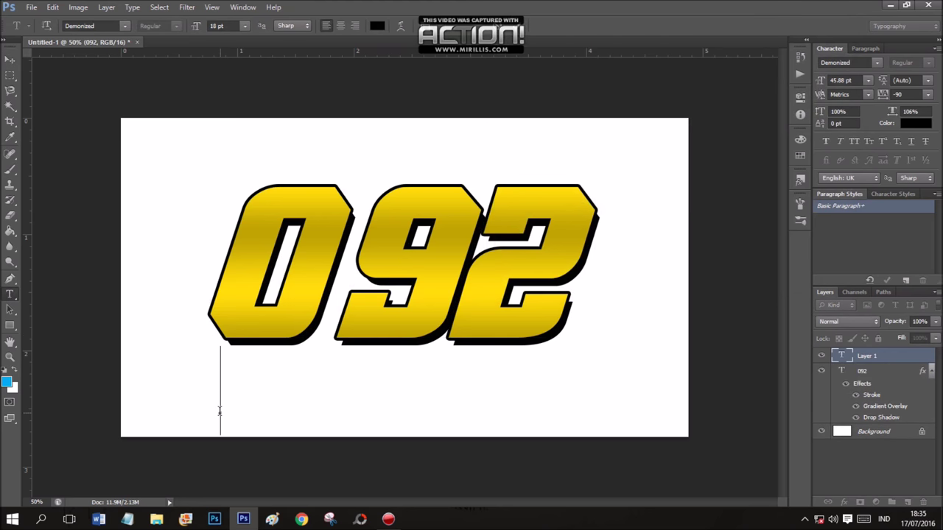
left_click(96, 26)
scroll(126, 331, "down", 3)
left_click(125, 385)
type("#")
key("ctrl+Return")
key("v")
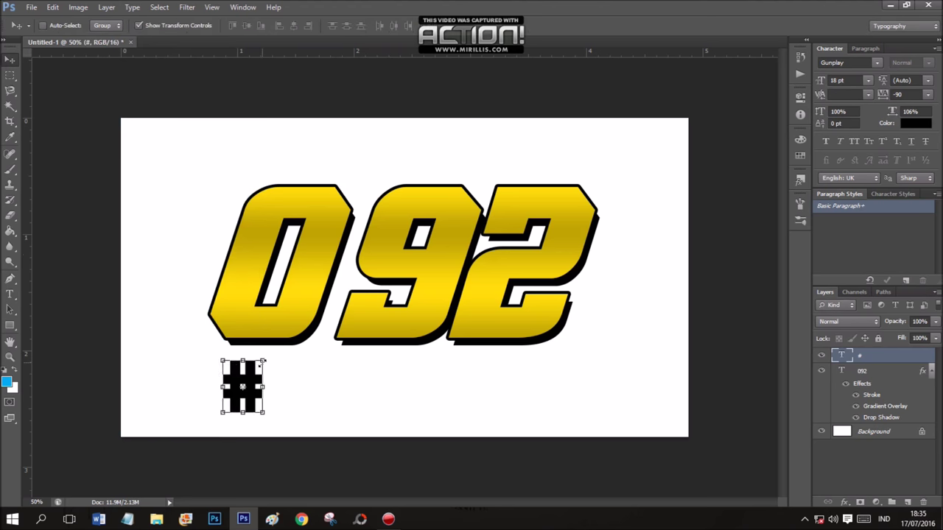
key("ctrl+t")
mouse_move(253, 354)
left_mouse_down()
mouse_move(244, 382)
mouse_move(239, 324)
mouse_move(279, 170)
mouse_move(266, 187)
left_mouse_up()
left_click(593, 26)
- Give the # layer the gold gradient overlay
left_click(844, 502)
left_click(854, 452)
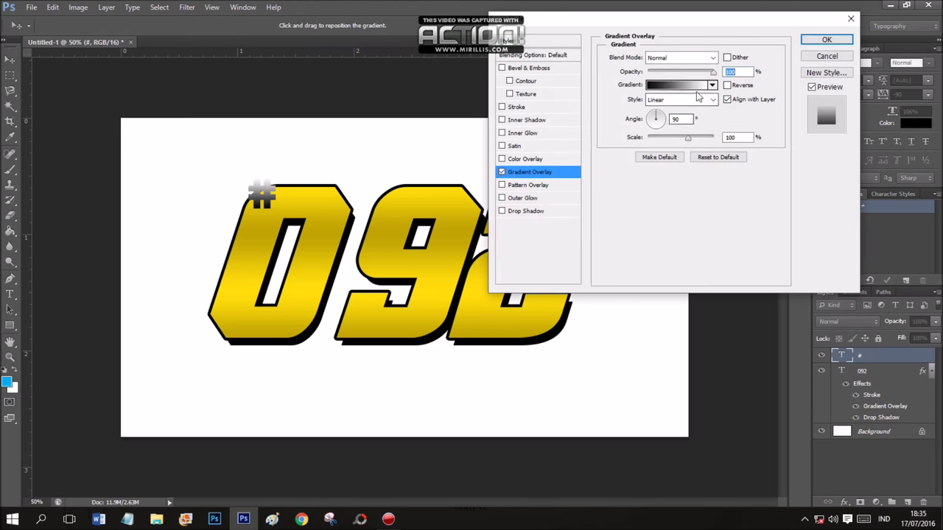
left_click(677, 84)
left_click(630, 112)
left_click(677, 74)
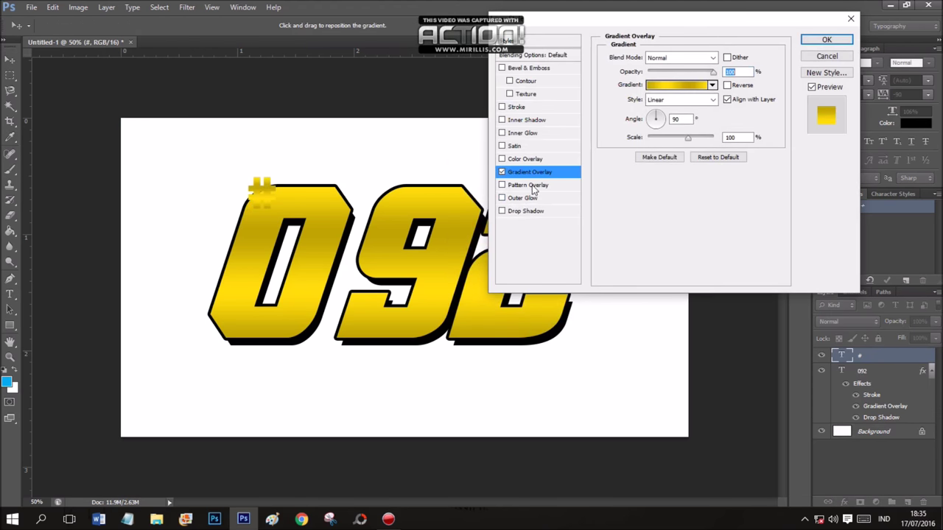
- Add a thin black stroke and hard drop shadow to the #, then nudge it left
left_click(515, 107)
left_click_drag(658, 57, 652, 59)
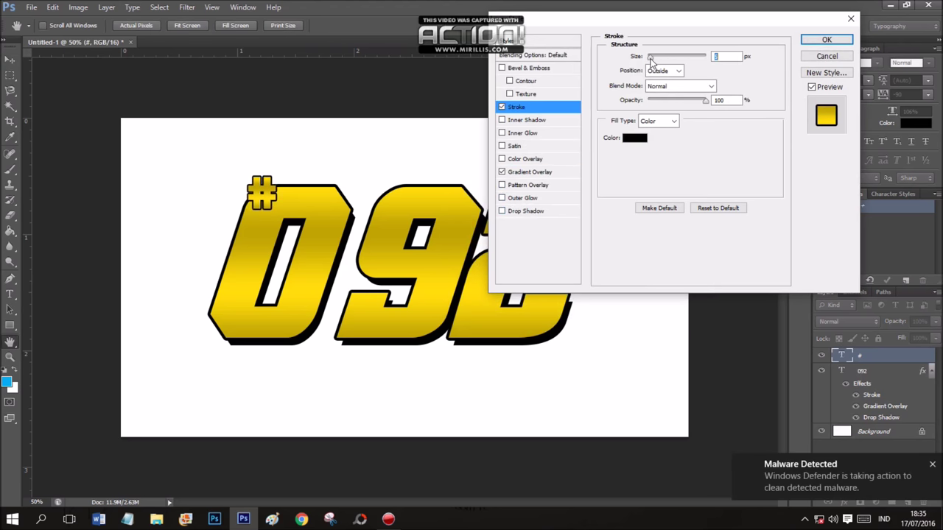
left_click(520, 211)
left_click_drag(692, 71, 706, 72)
mouse_move(654, 108)
left_mouse_down()
mouse_move(684, 108)
mouse_move(656, 113)
left_mouse_up()
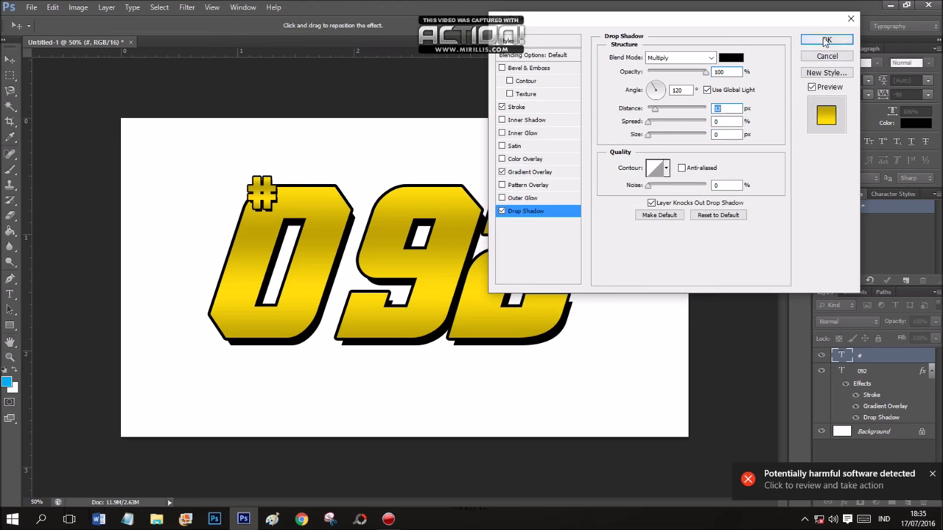
left_click(826, 39)
left_click_drag(270, 190, 265, 190)
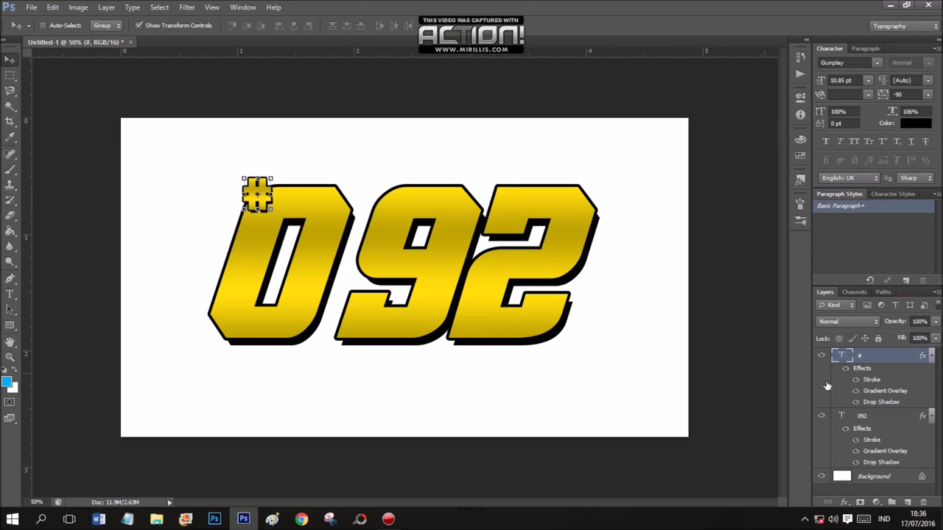
left_click(869, 416, "shift")
- Shift the # and 092 left and down, then type 'ADNAN' and move it under 092
left_click_drag(559, 201, 542, 217)
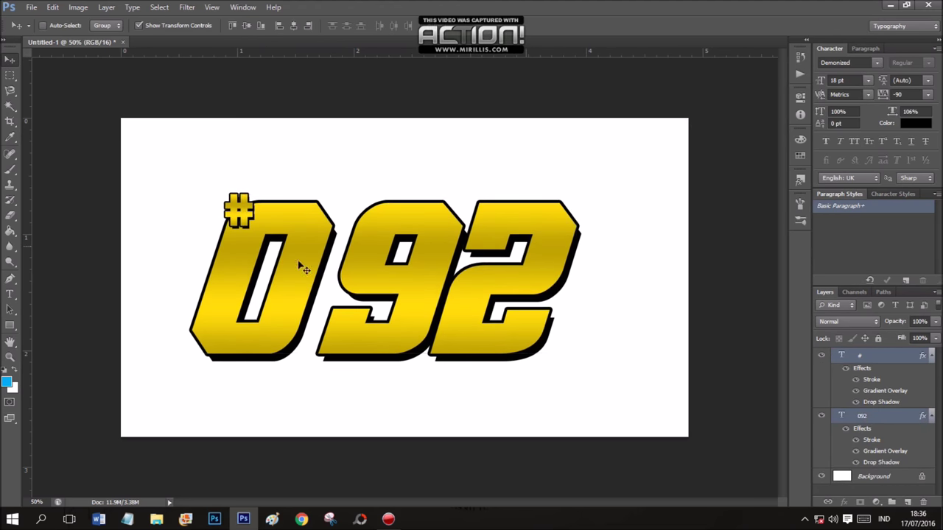
left_click(11, 294)
left_click(190, 353)
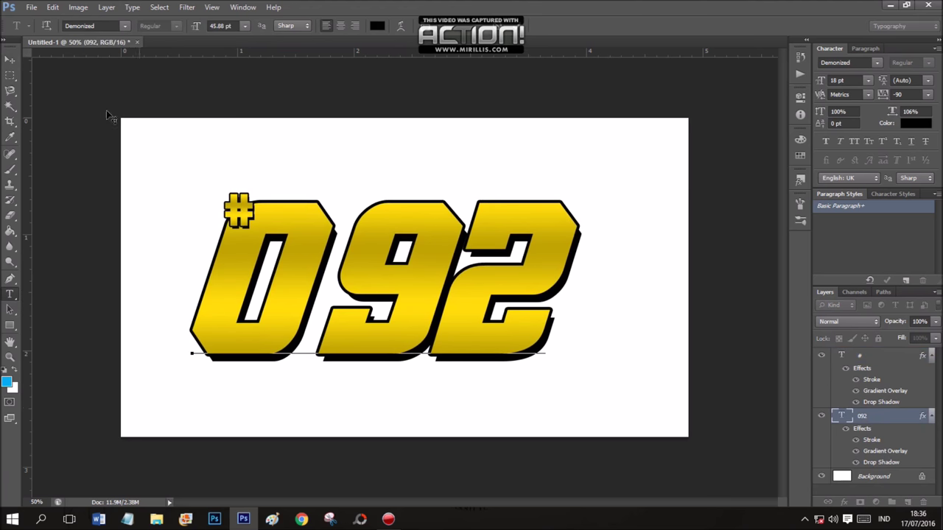
left_click(884, 482)
left_click(474, 424)
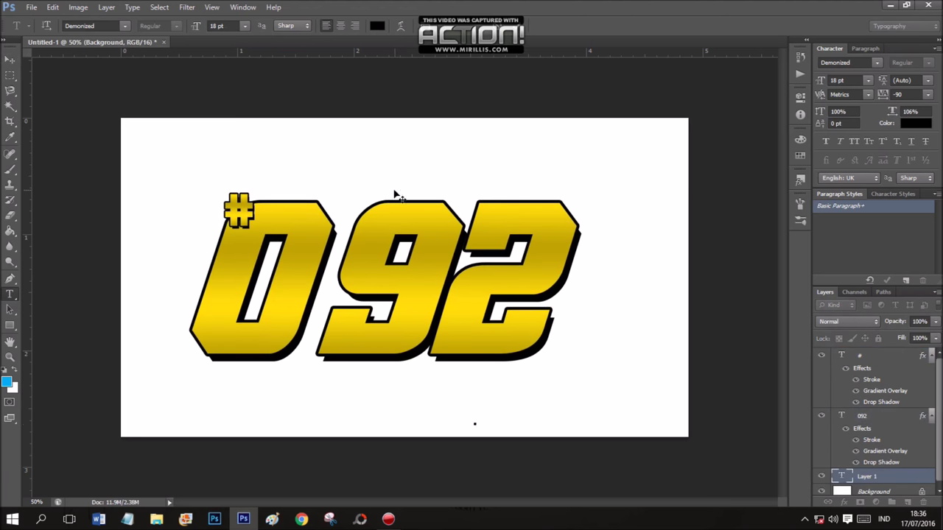
type("ADNAN")
key("ctrl+Return")
key("v")
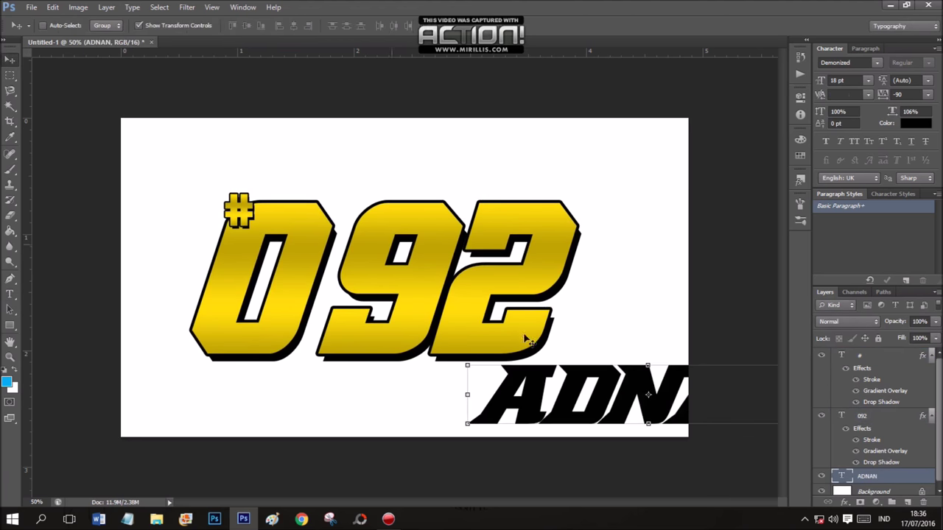
left_click_drag(524, 336, 420, 399)
- Widen ADNAN's letter spacing and scale it to about 56% width just beneath 092
left_click(927, 94)
left_click(913, 184)
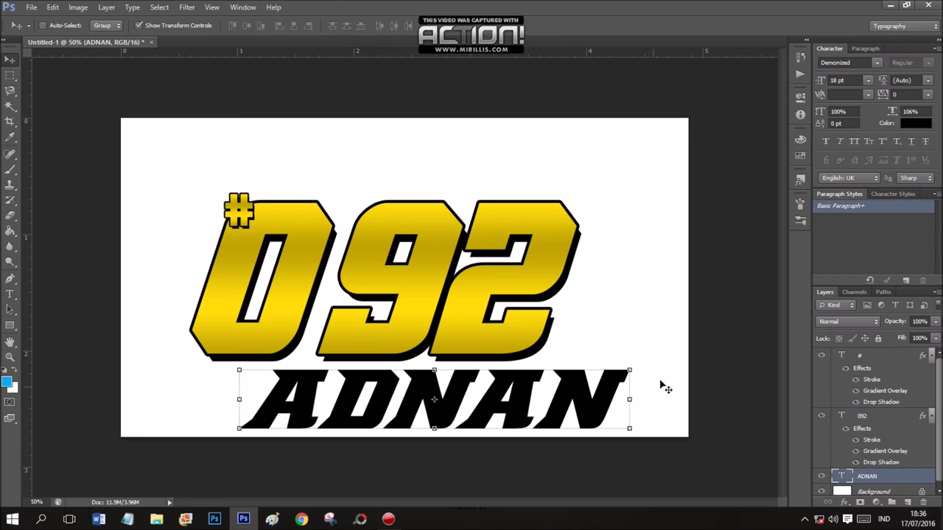
key("ctrl+t")
left_click_drag(629, 363, 516, 390)
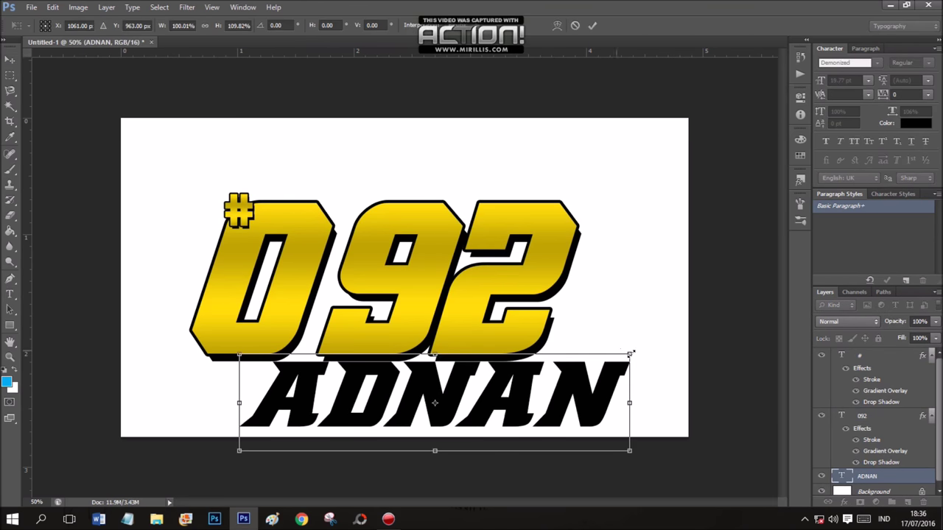
left_click_drag(513, 393, 457, 380)
mouse_move(409, 430)
left_mouse_down()
mouse_move(409, 383)
mouse_move(409, 405)
left_mouse_up()
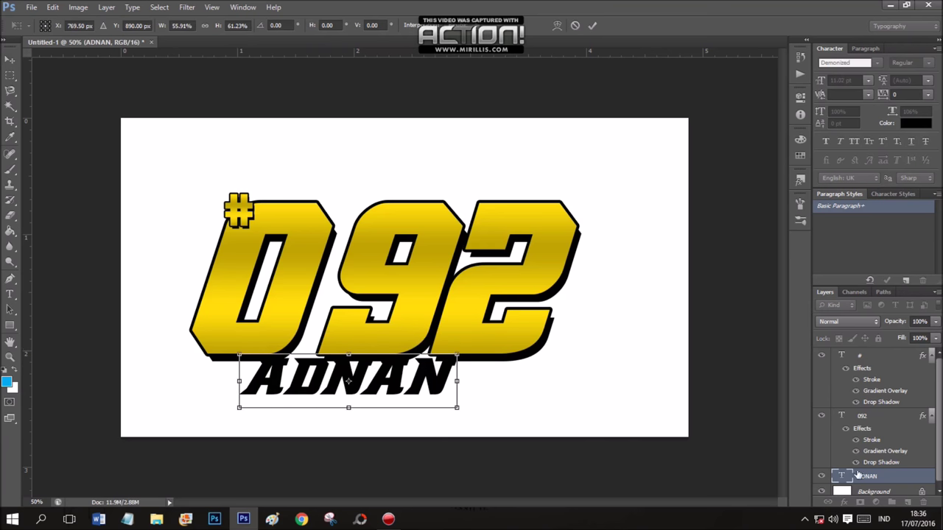
left_click(592, 25)
left_click(877, 417)
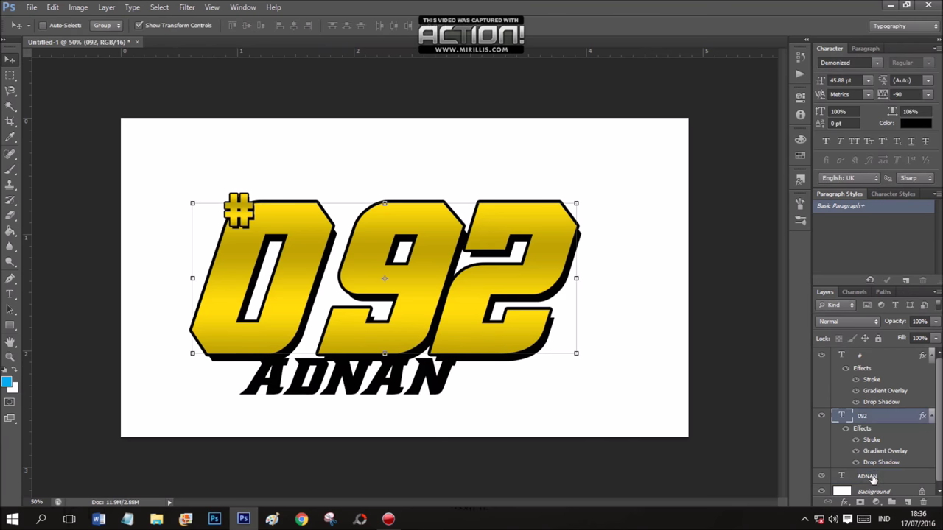
- Apply a yellow gradient overlay to the ADNAN layer
left_click(871, 477)
left_click(845, 502)
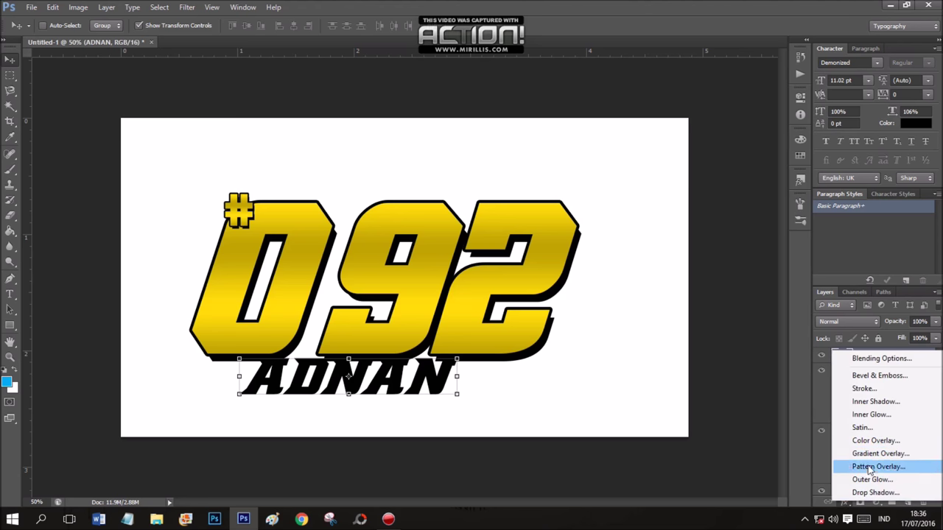
left_click(880, 454)
left_click(677, 84)
double_click(642, 122)
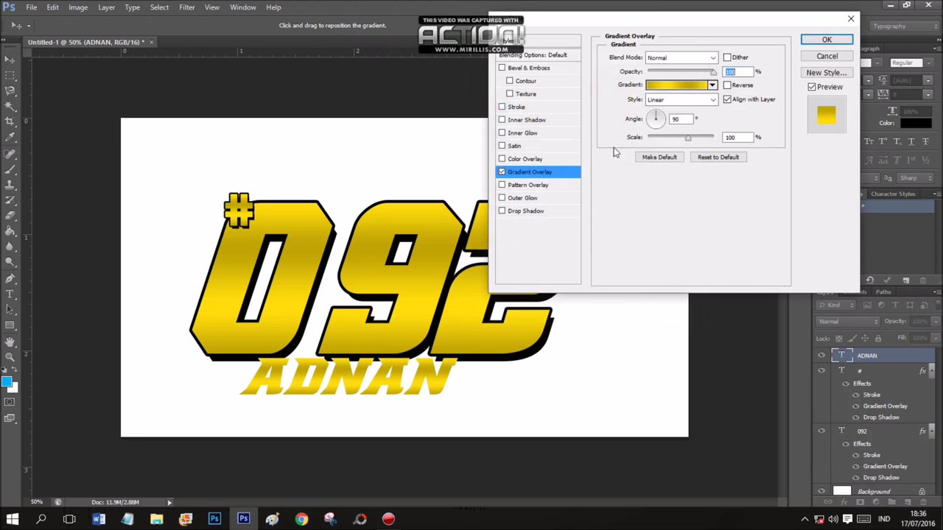
- Add a thin black stroke and hard shadow (100% opacity, distance 15, size 0) to ADNAN
left_click(515, 107)
left_click_drag(670, 56, 650, 57)
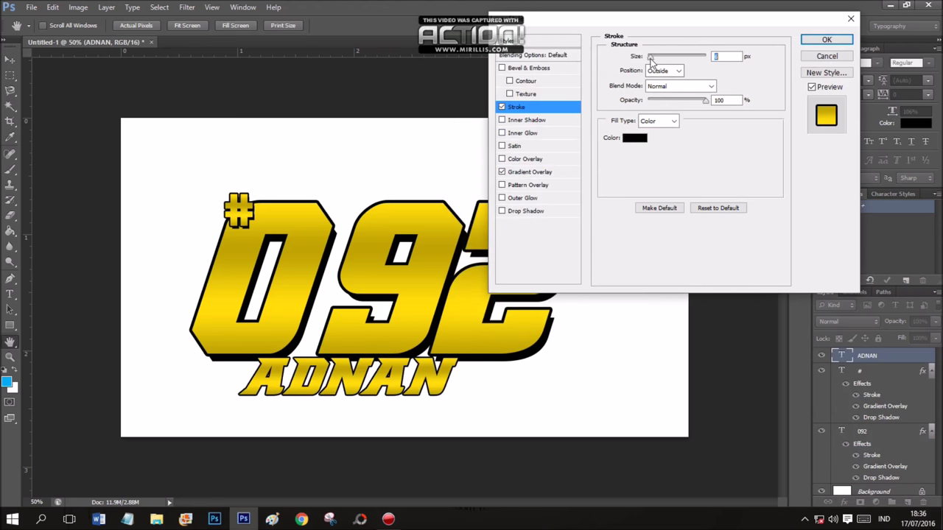
left_click(525, 211)
left_click_drag(692, 73, 705, 73)
left_click_drag(666, 135, 647, 135)
left_click_drag(682, 110, 657, 110)
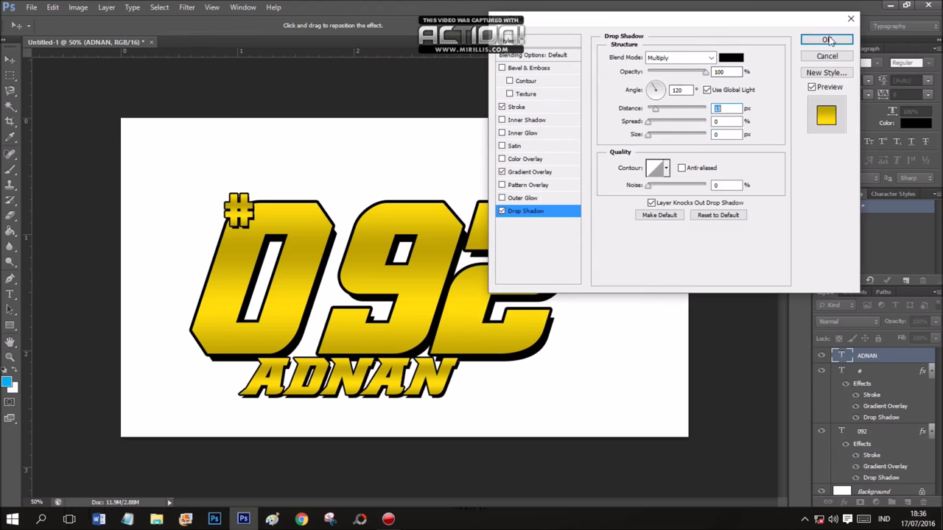
key("Return")
- Nudge ADNAN up slightly and select the Background layer
left_click_drag(409, 365, 409, 341)
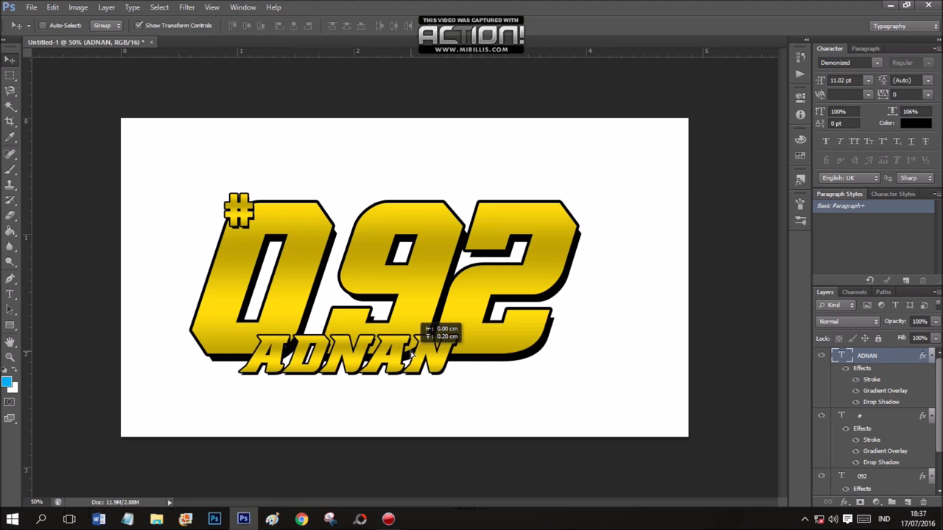
scroll(908, 380, "down", 2)
left_click(861, 487)
left_click(156, 519)
- Browse to E:\Gambar\PNG and drag the Sonic image into the sticker document
left_click(46, 277)
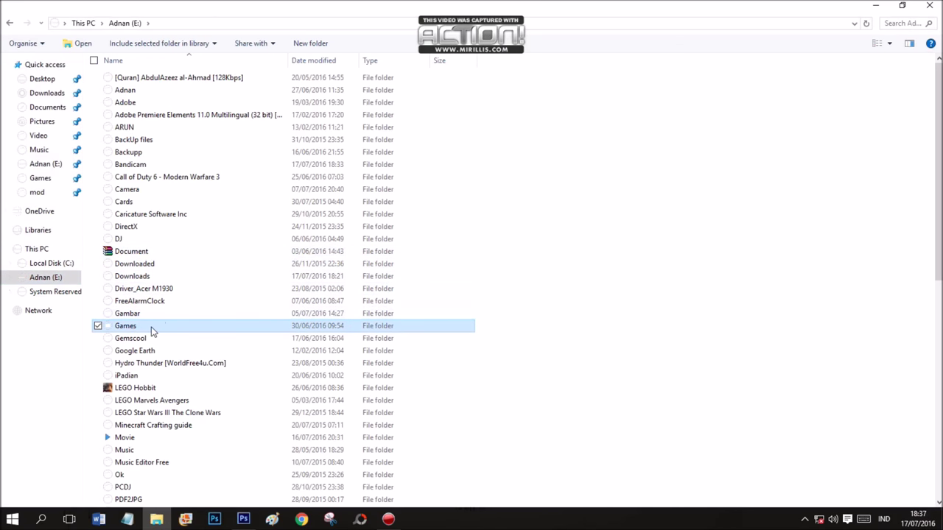
double_click(150, 325)
left_click(10, 23)
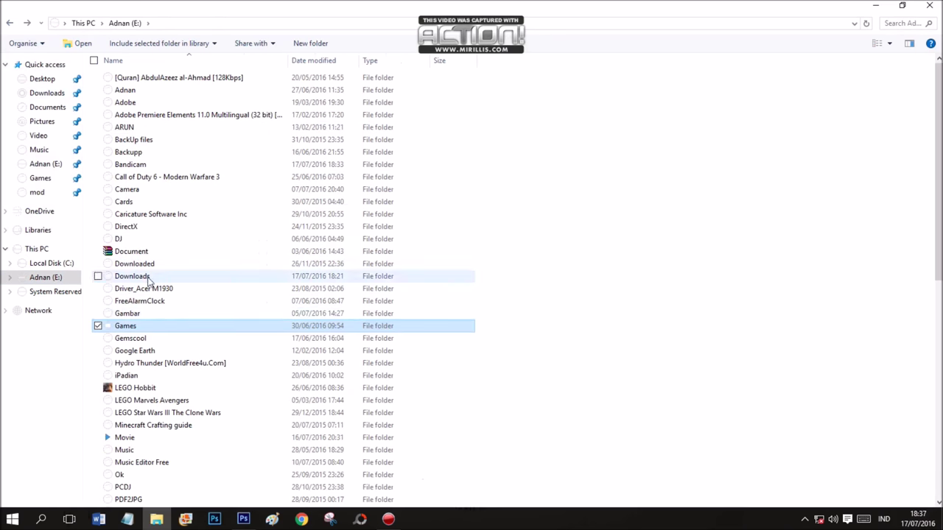
double_click(184, 313)
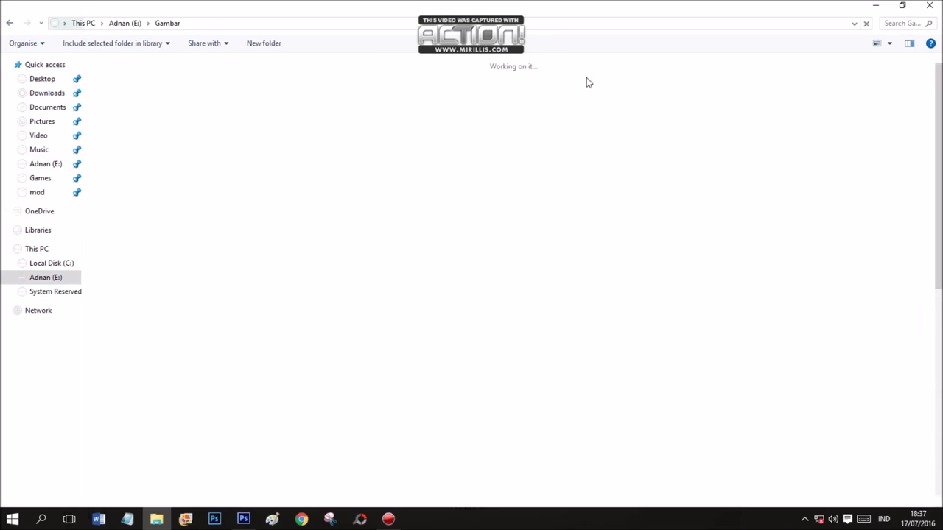
double_click(891, 90)
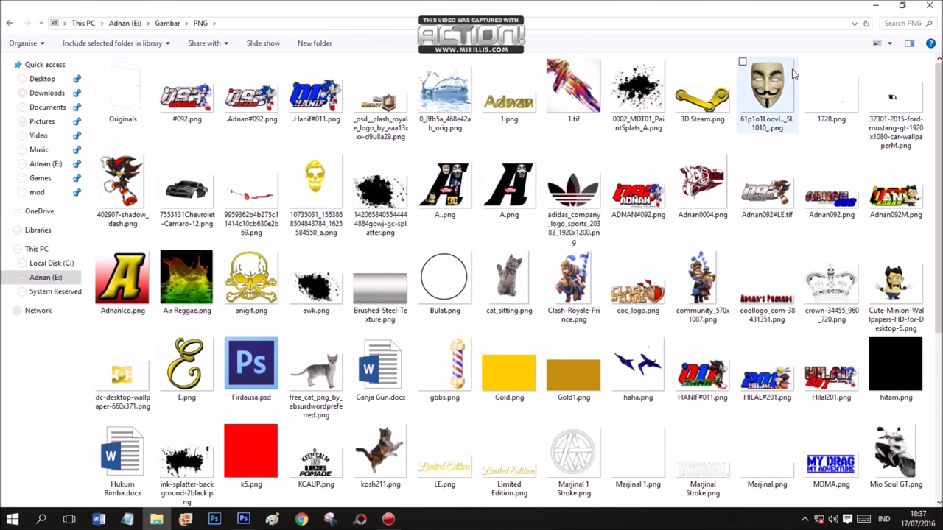
scroll(576, 258, "down", 3)
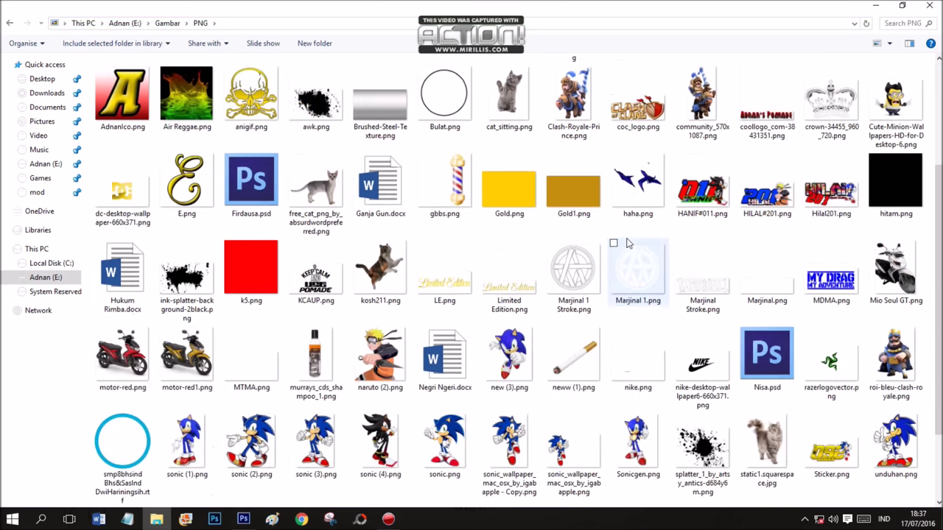
scroll(625, 237, "up", 3)
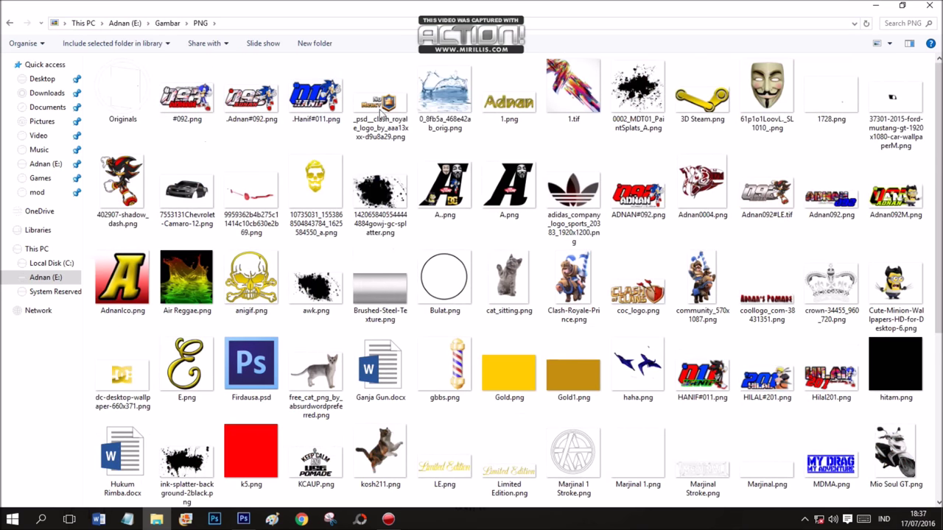
scroll(574, 184, "down", 3)
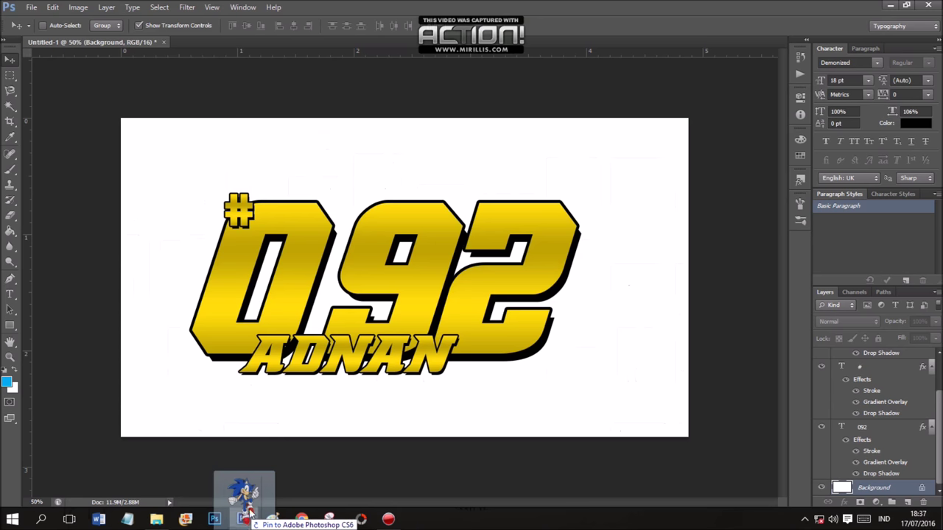
left_click_drag(498, 383, 305, 415)
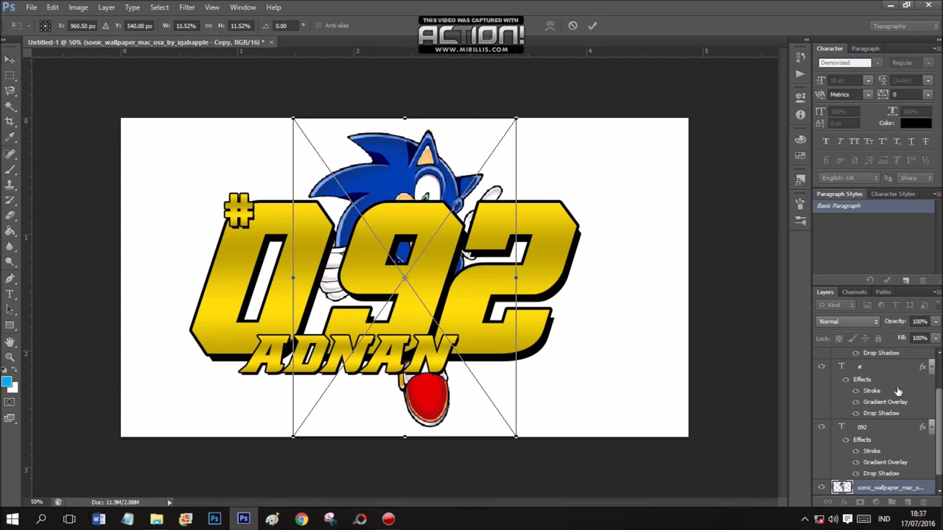
- Place Sonic at the top of the layer stack, shrunk to about 8.4% beside 092's right end
key("Return")
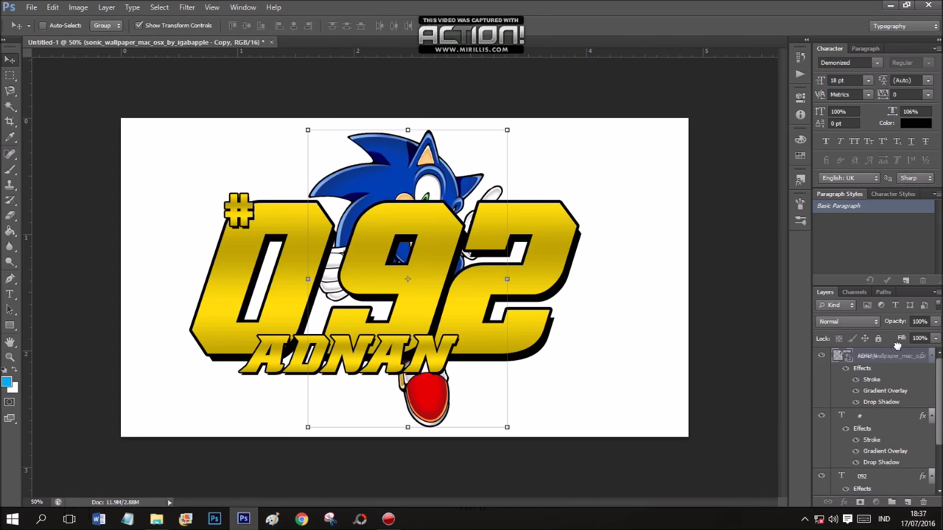
left_click_drag(897, 346, 897, 352)
left_click_drag(456, 151, 614, 149)
left_click_drag(663, 129, 624, 179)
left_click_drag(599, 226, 610, 203)
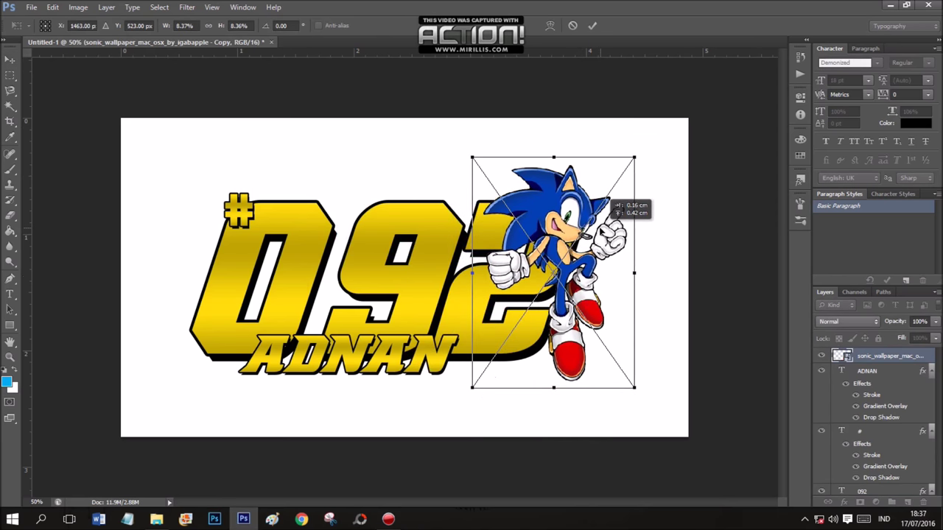
left_click(592, 25)
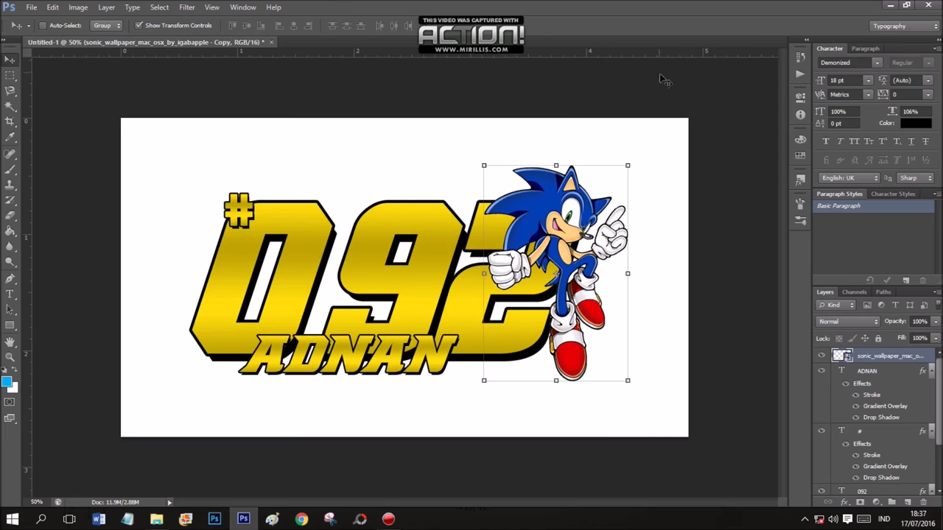
scroll(875, 369, "down", 1)
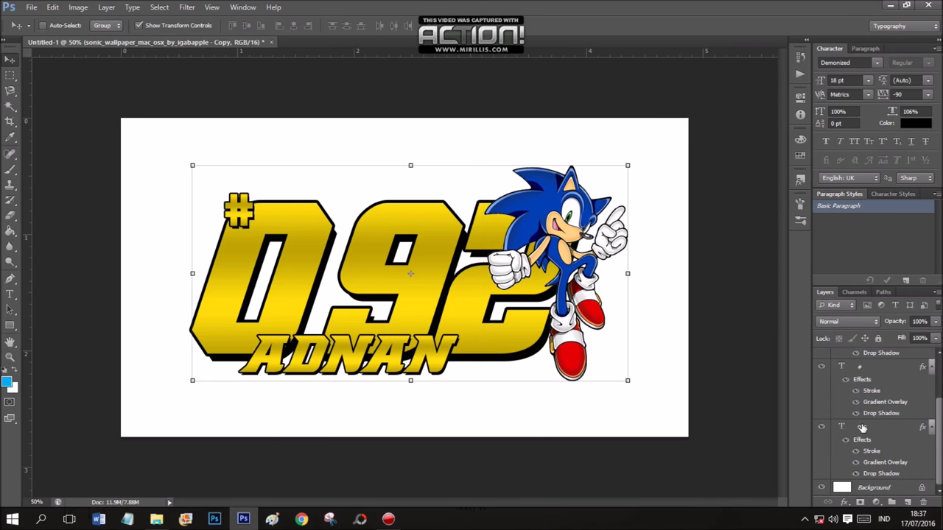
- Select the text layers and stamp them into a merged layer, then delete that attempt
left_click(876, 472, "ctrl")
left_click(876, 411, "ctrl")
scroll(876, 411, "up", 1)
left_click(865, 373, "ctrl")
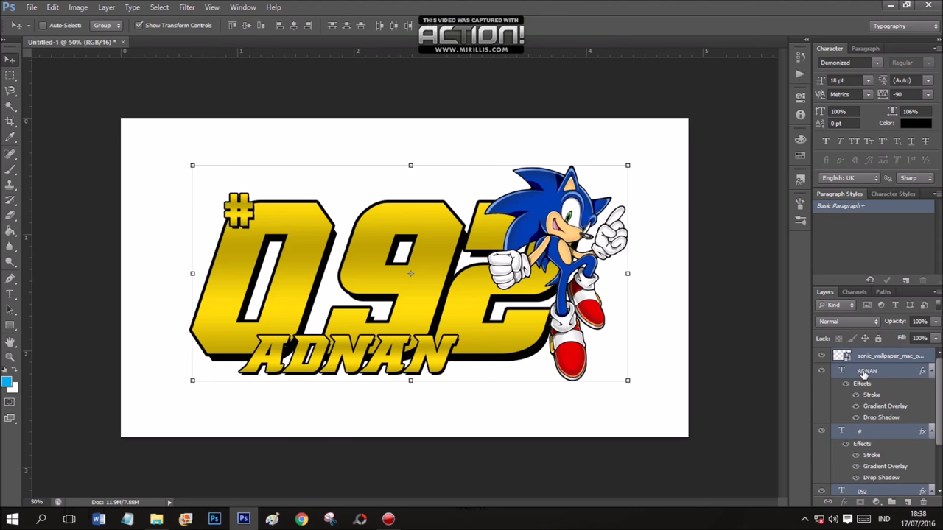
key("ctrl+shift+alt+e")
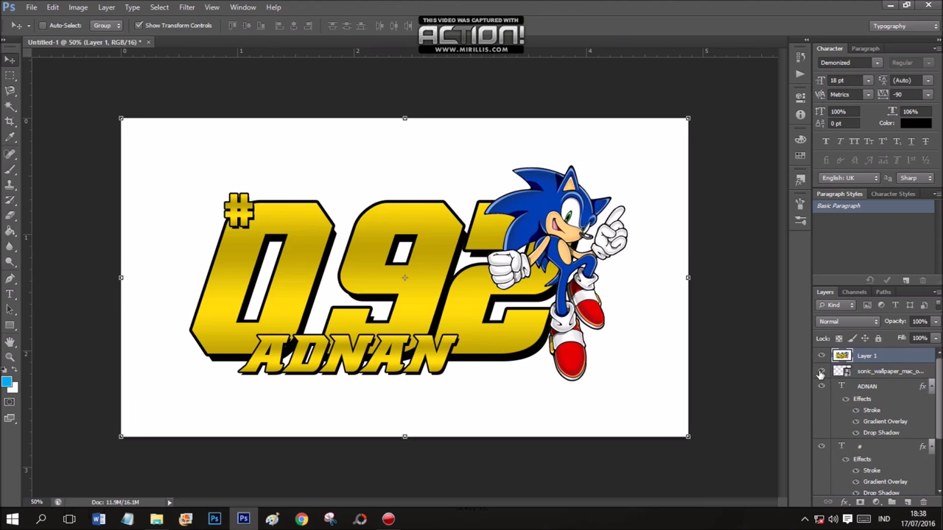
left_click(887, 371)
left_click(884, 355)
key("Delete")
- Hide the white Background and stamp all visible artwork into a new merged Layer 1
scroll(846, 442, "down", 2)
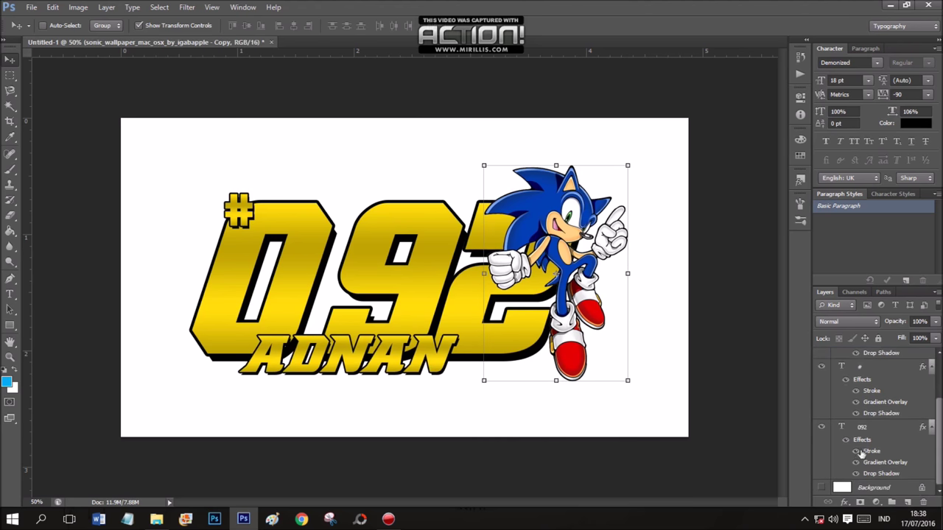
left_click(821, 487)
scroll(869, 427, "down", 1)
left_click(876, 368)
left_click(876, 434, "shift")
left_click(865, 449, "ctrl")
scroll(869, 398, "up", 3)
right_click(873, 358)
key("Escape")
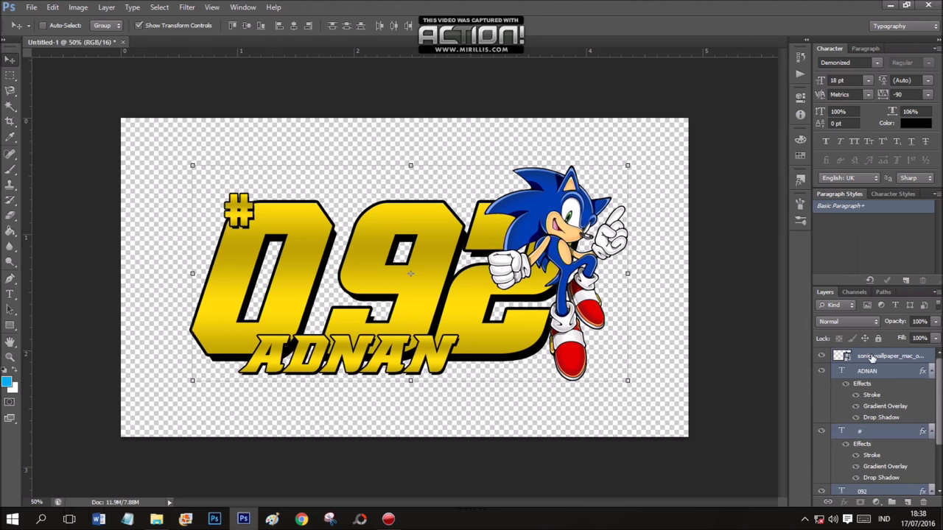
key("ctrl+shift+alt+e")
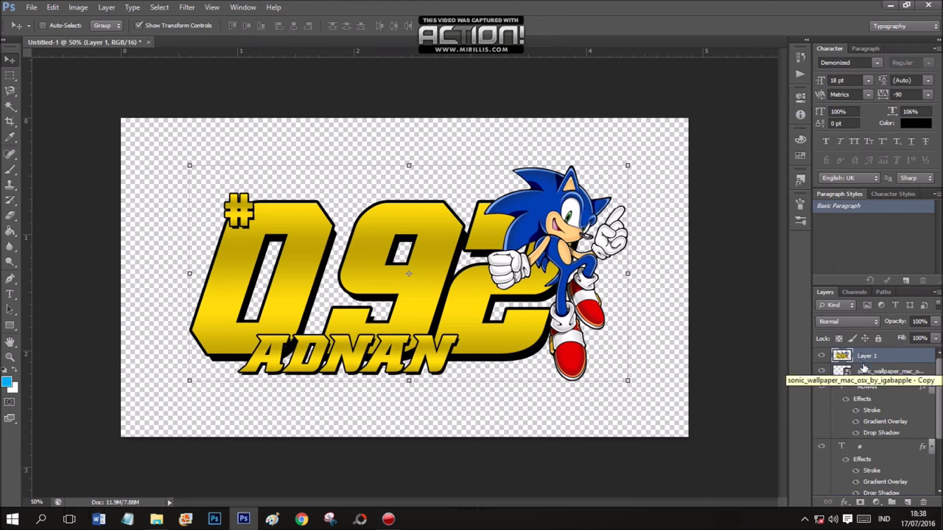
scroll(818, 398, "down", 3)
scroll(817, 405, "up", 1)
scroll(817, 397, "up", 2)
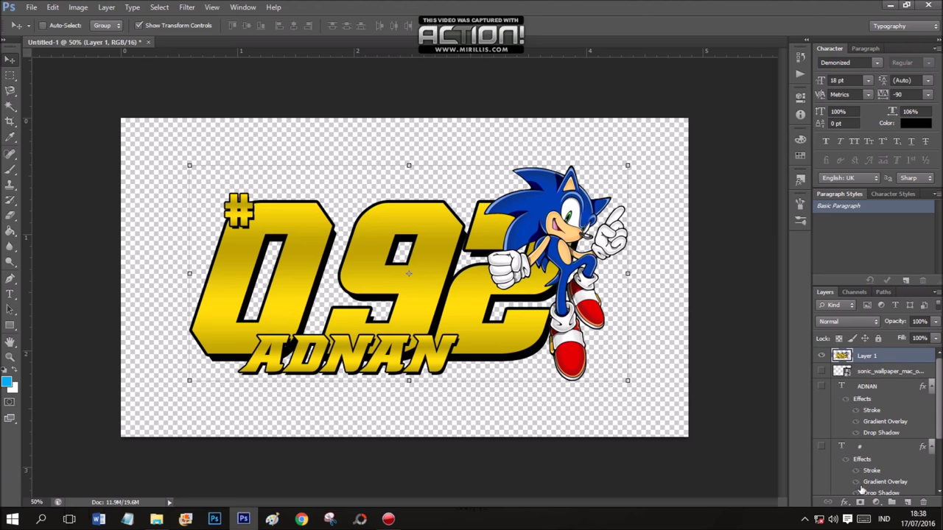
- Add a thinner white Stroke layer effect around the merged Layer 1 artwork
left_click(844, 502)
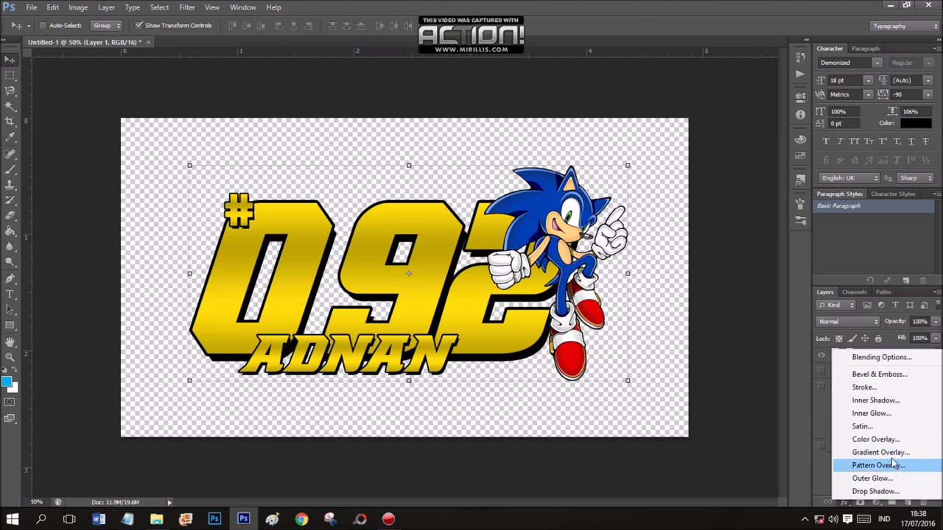
left_click(888, 389)
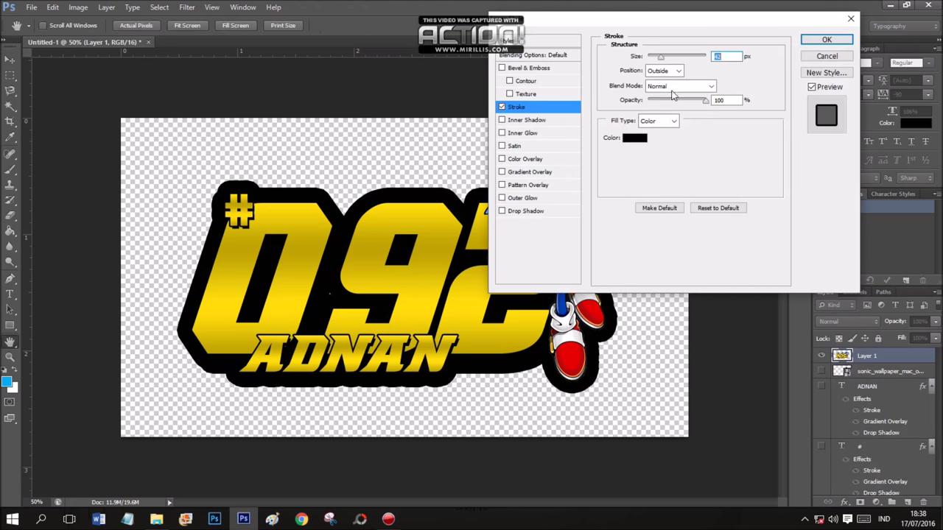
left_click(634, 137)
left_click(600, 124)
left_click(876, 347)
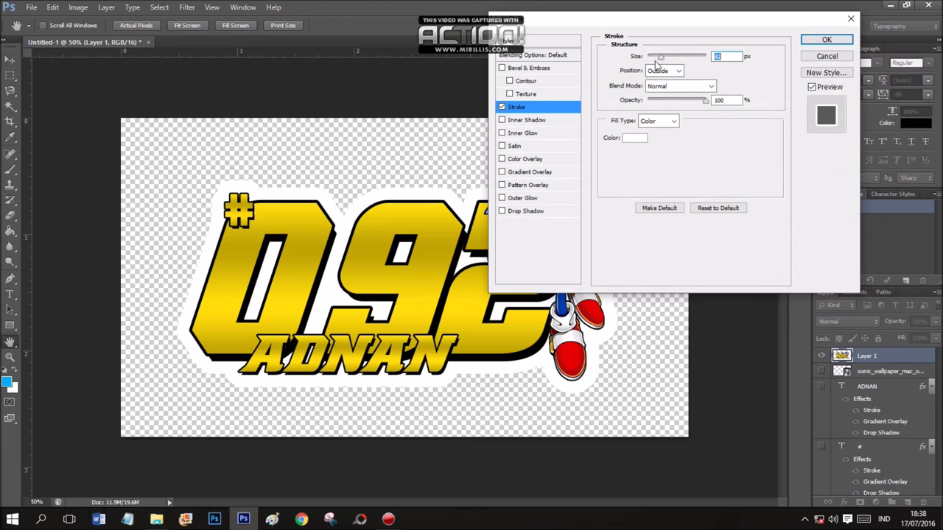
left_click_drag(661, 58, 658, 59)
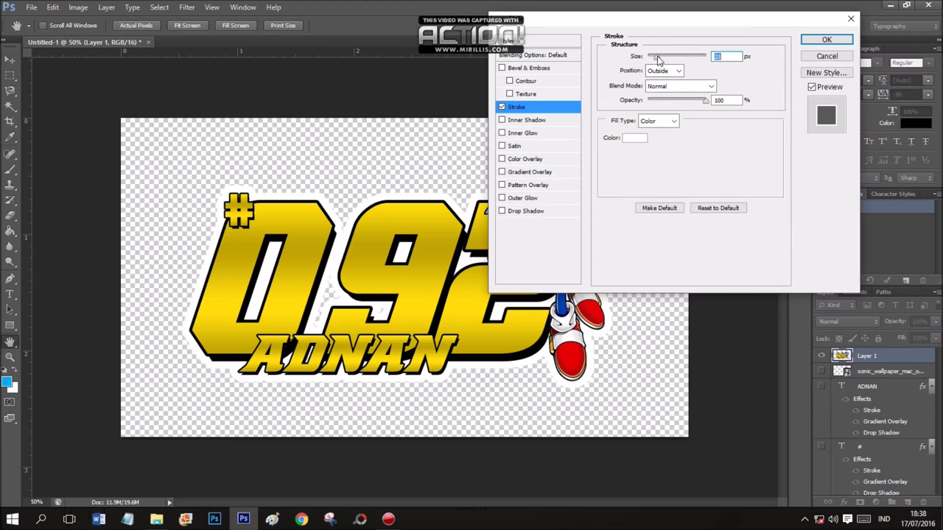
left_click(834, 44)
- Convert the merged Layer 1 into a smart object
left_click(870, 395)
left_click(883, 355)
right_click(883, 355)
left_click(825, 172)
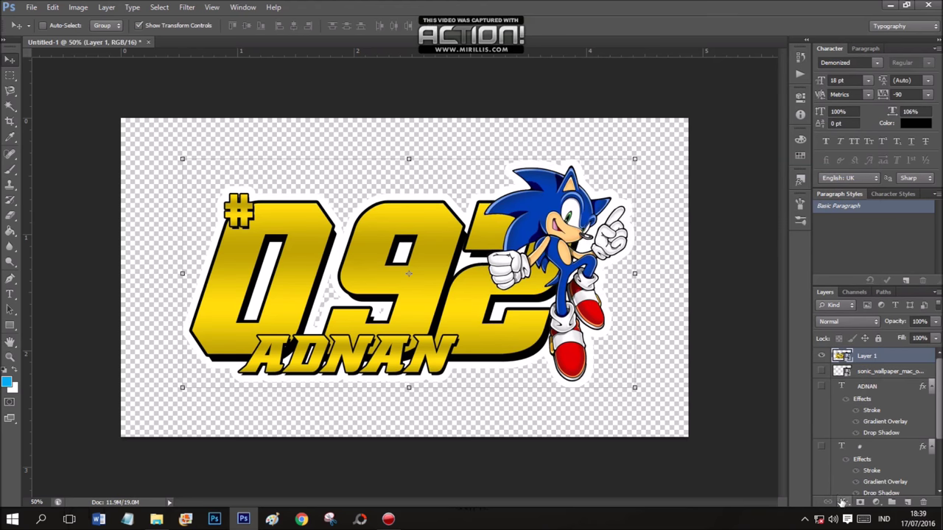
- Try a thin black stroke on the smart object, then turn it off
left_click(842, 501)
left_click(854, 388)
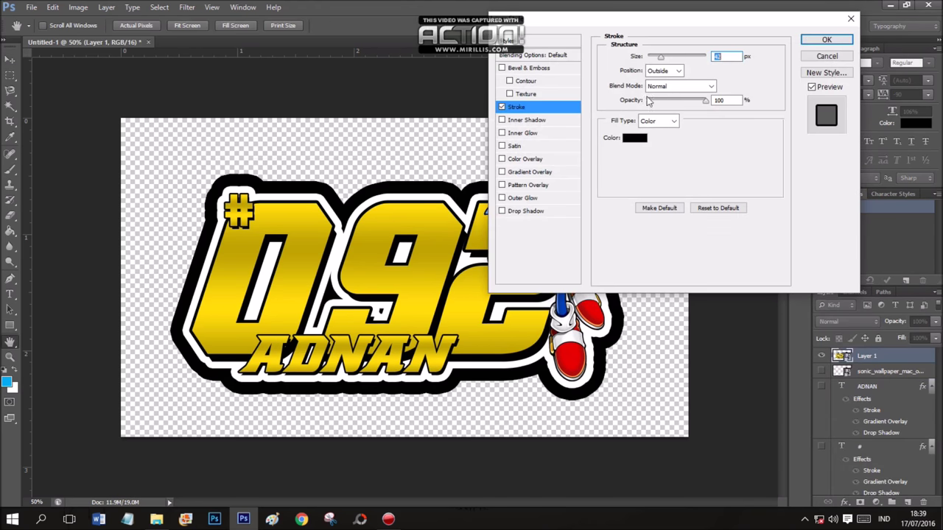
left_click_drag(660, 59, 636, 56)
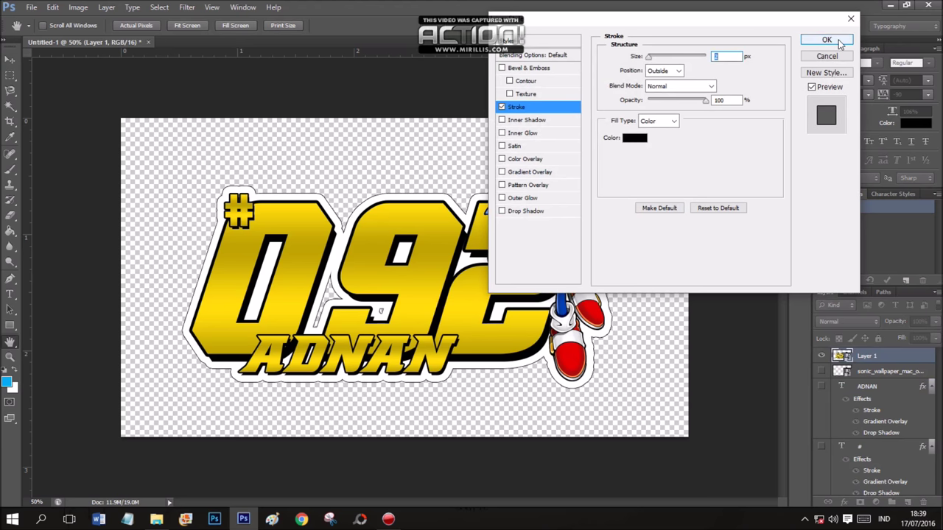
left_click(501, 107)
key("Return")
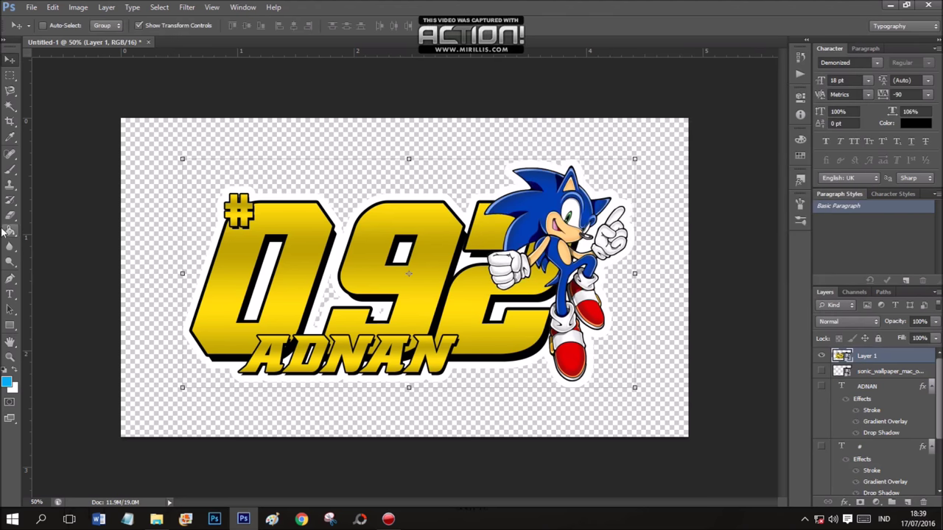
- Choose the Brush with white as foreground colour, rasterizing Layer 1 when prompted
left_click(10, 169)
left_click(6, 381)
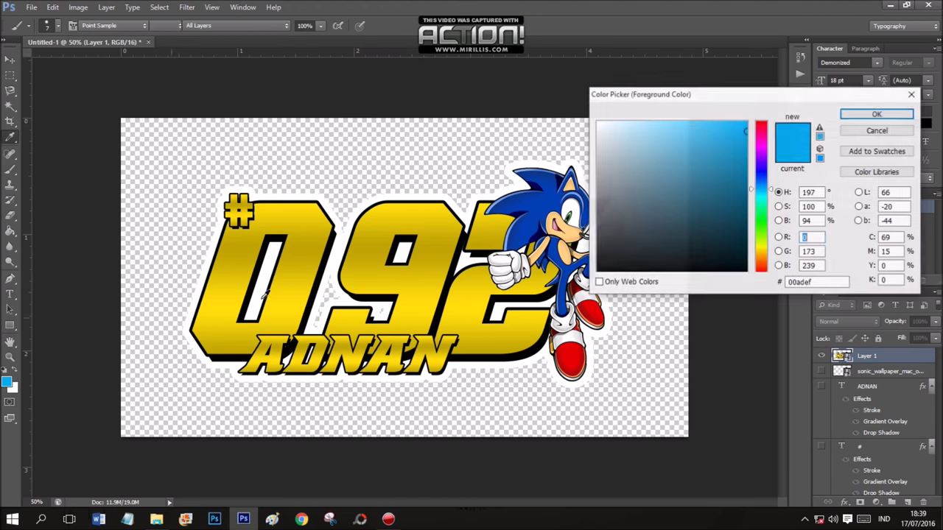
left_click(848, 114)
left_click(422, 302)
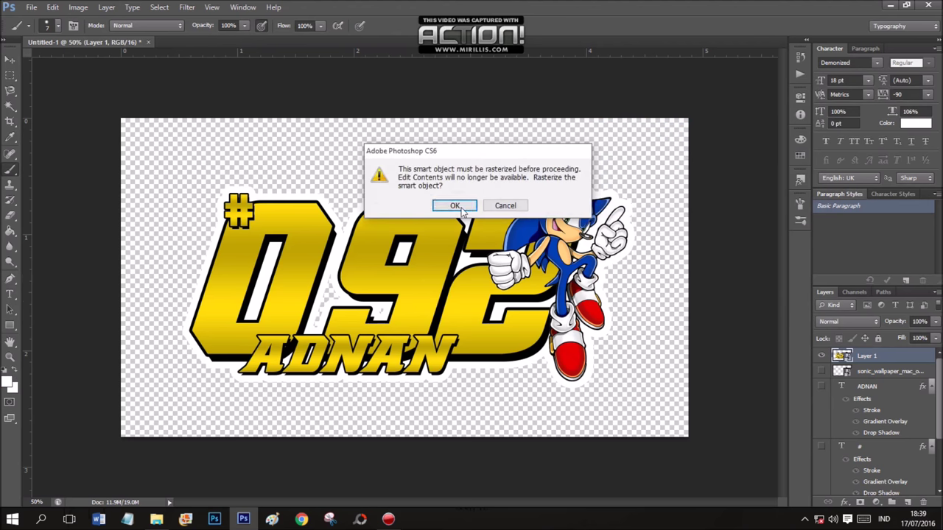
key("Return")
- Check the brush size settings and bring up Layer 1's context menu
left_click(59, 26)
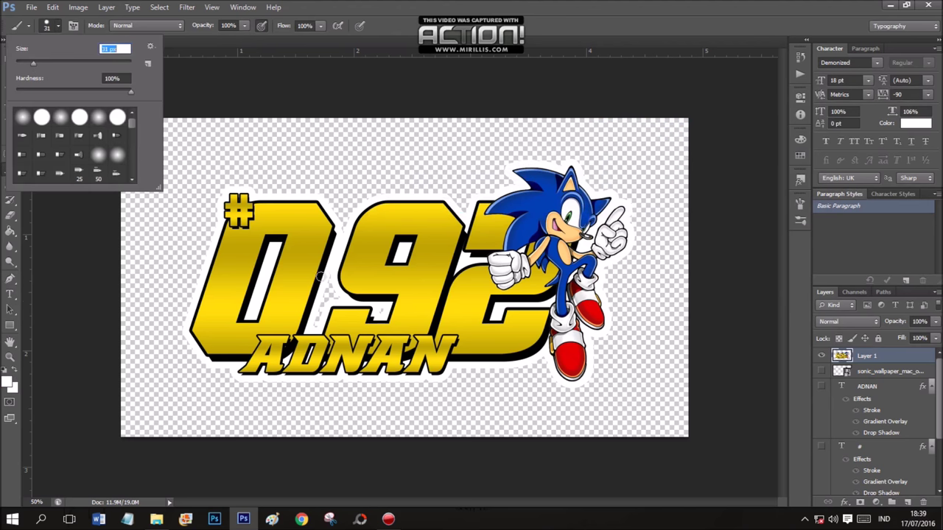
left_click(322, 302)
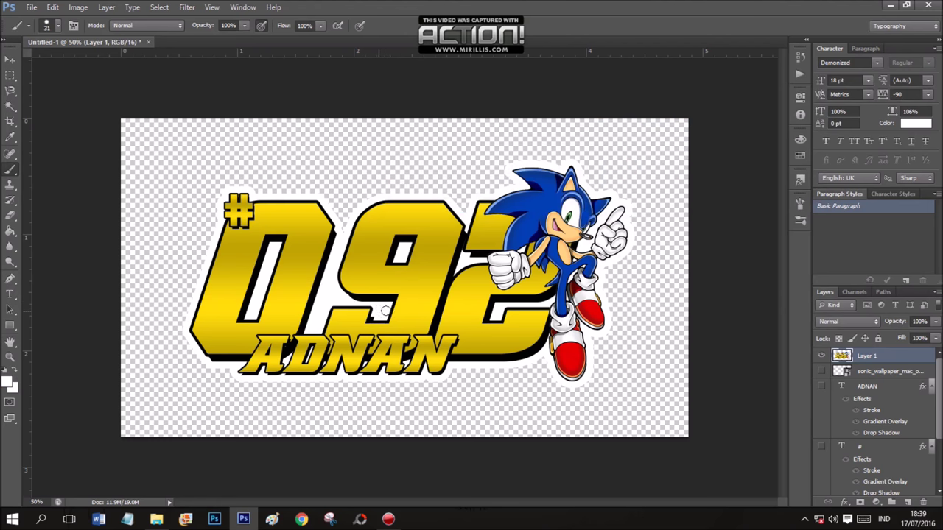
right_click(881, 358)
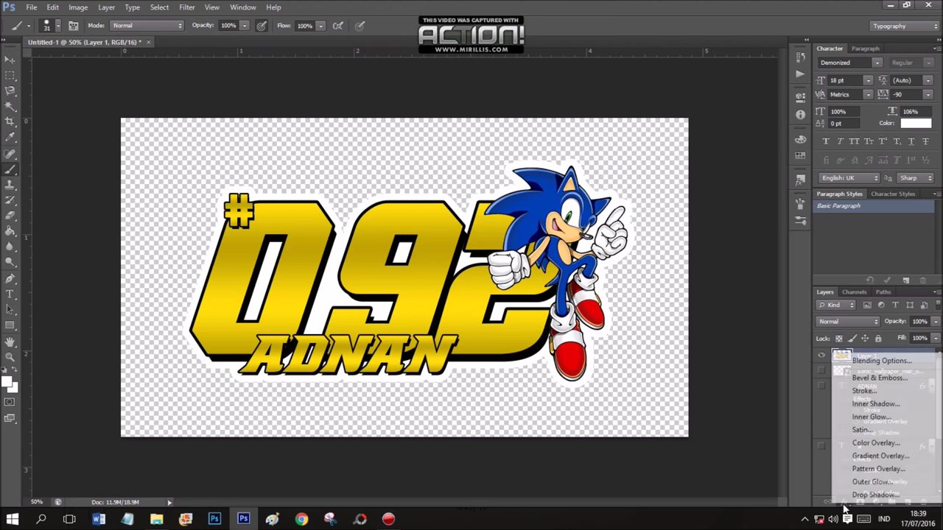
- Add a very thin black outer stroke to Layer 1 via Blending Options
left_click(897, 404)
left_click_drag(662, 58, 651, 58)
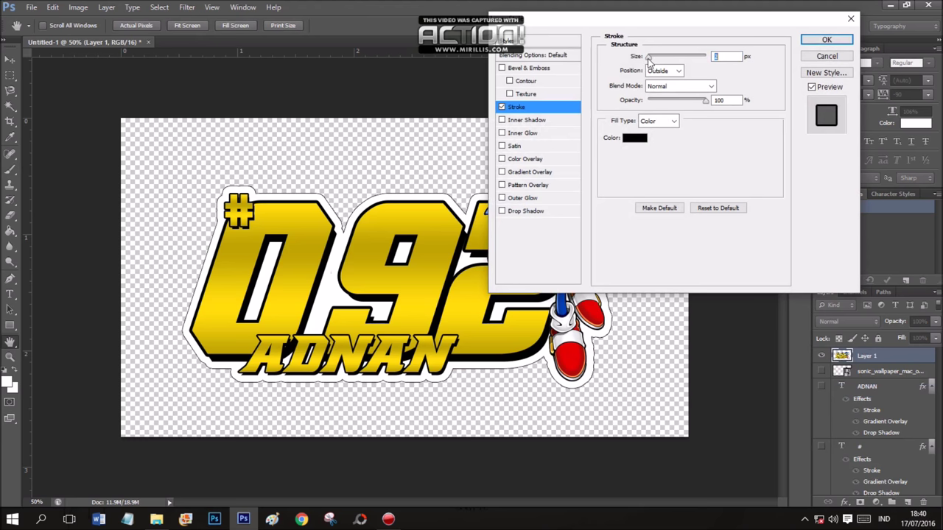
left_click(826, 41)
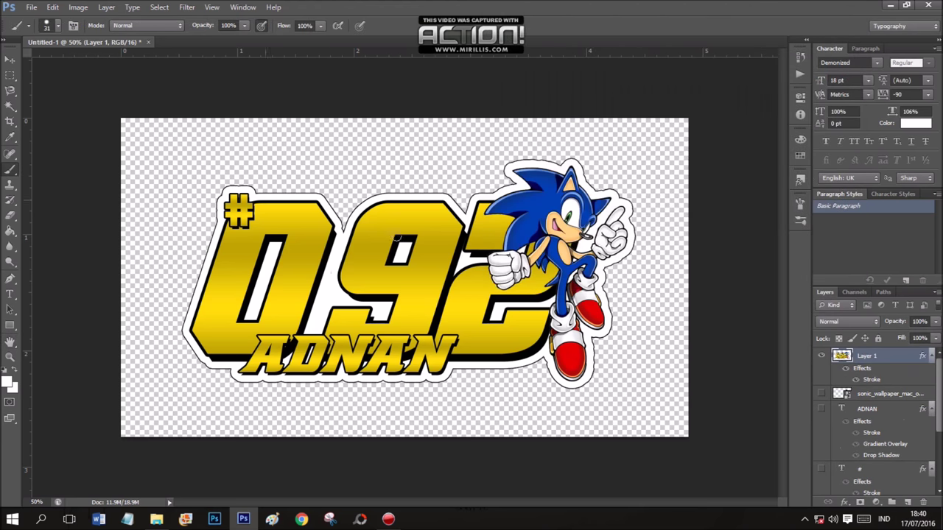